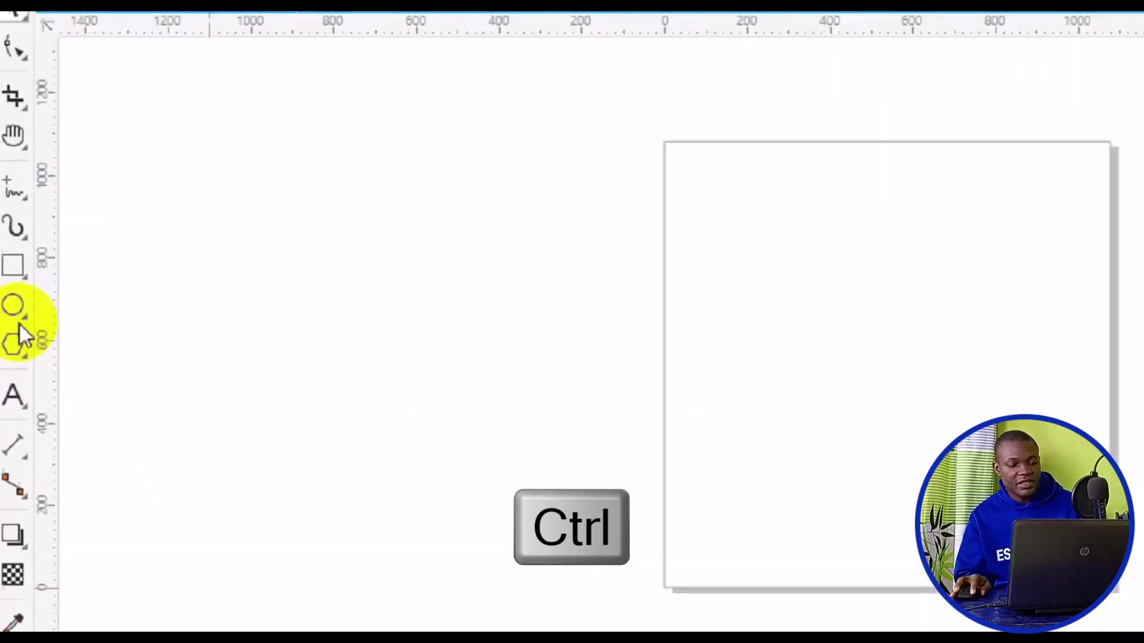
Step: Draw a 665.83 px circle with the Ellipse tool and move it left of the page
left_click(26, 357)
left_click(26, 319)
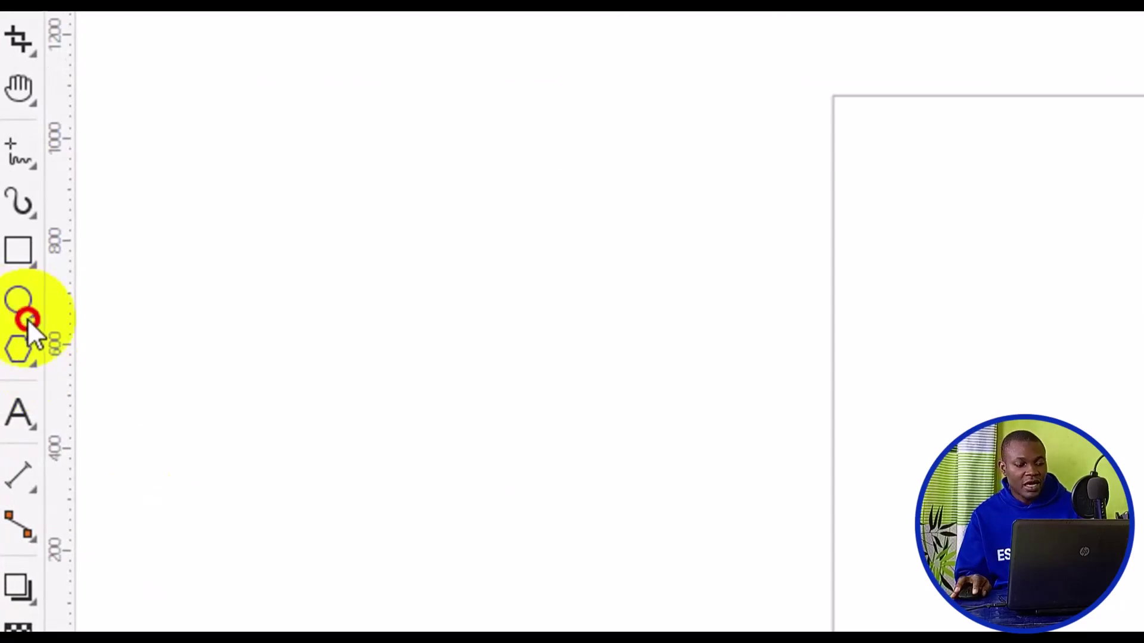
left_click(19, 303)
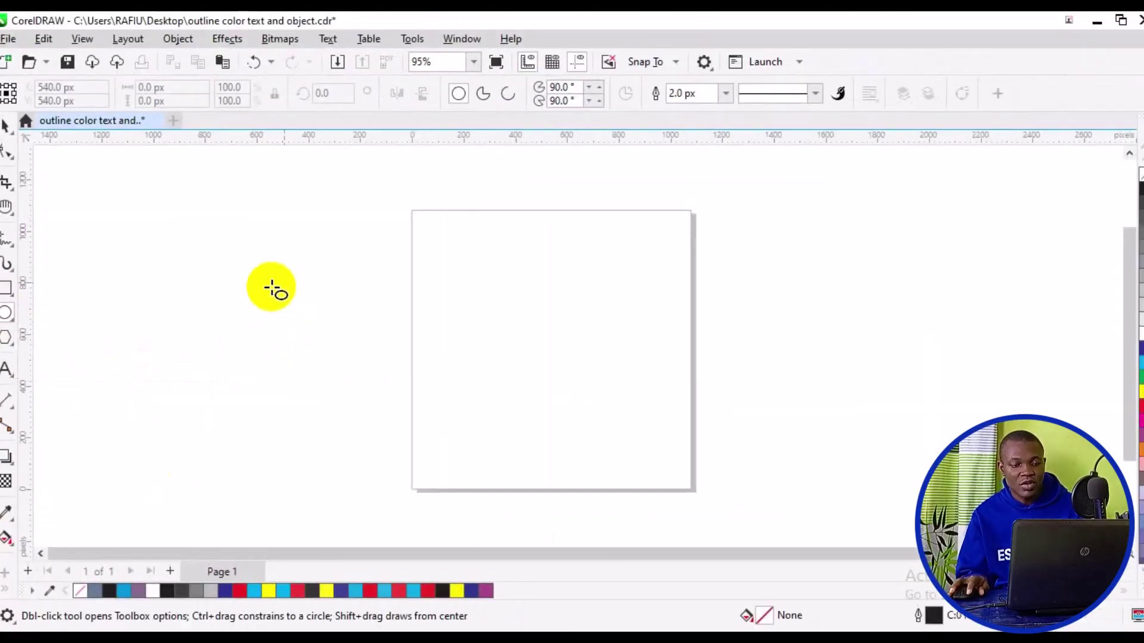
mouse_move(257, 297)
left_mouse_down()
mouse_move(329, 369)
mouse_move(508, 444)
mouse_move(467, 434)
mouse_move(429, 403)
left_mouse_up()
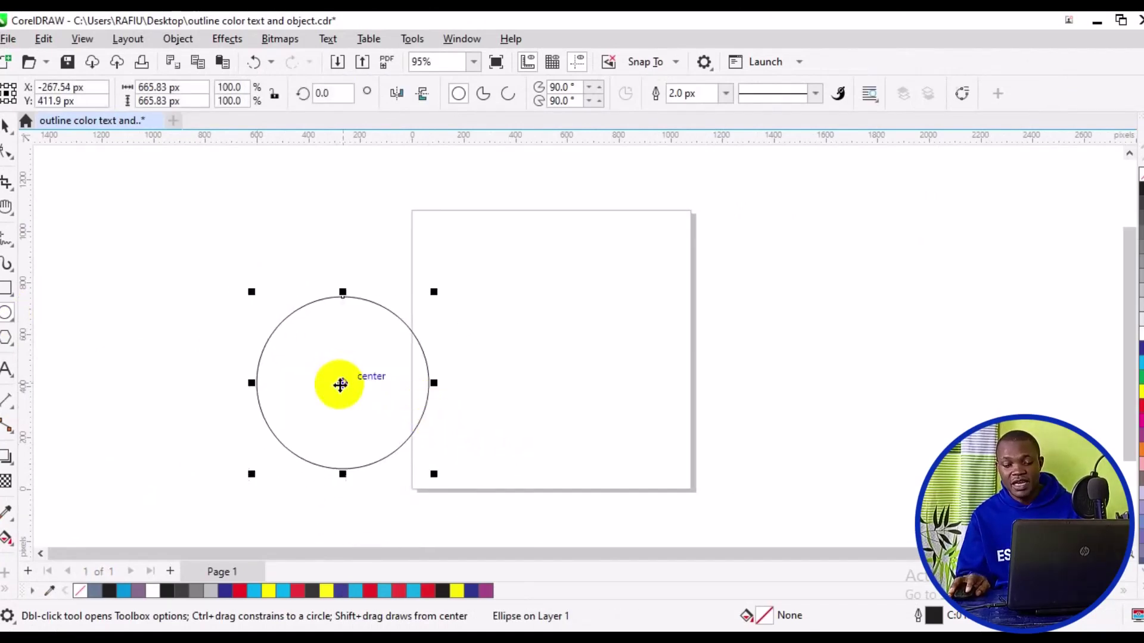
left_click_drag(340, 385, 206, 328)
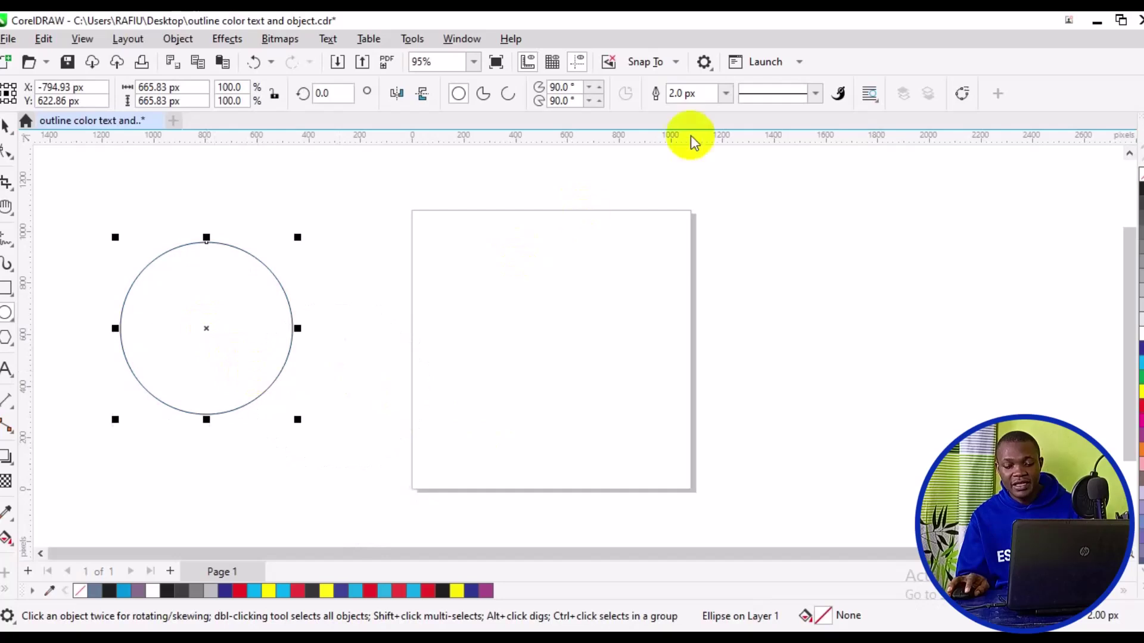
Step: Give the circle a 25.0 px outline and bring up its Outline Pen settings
left_click(720, 95)
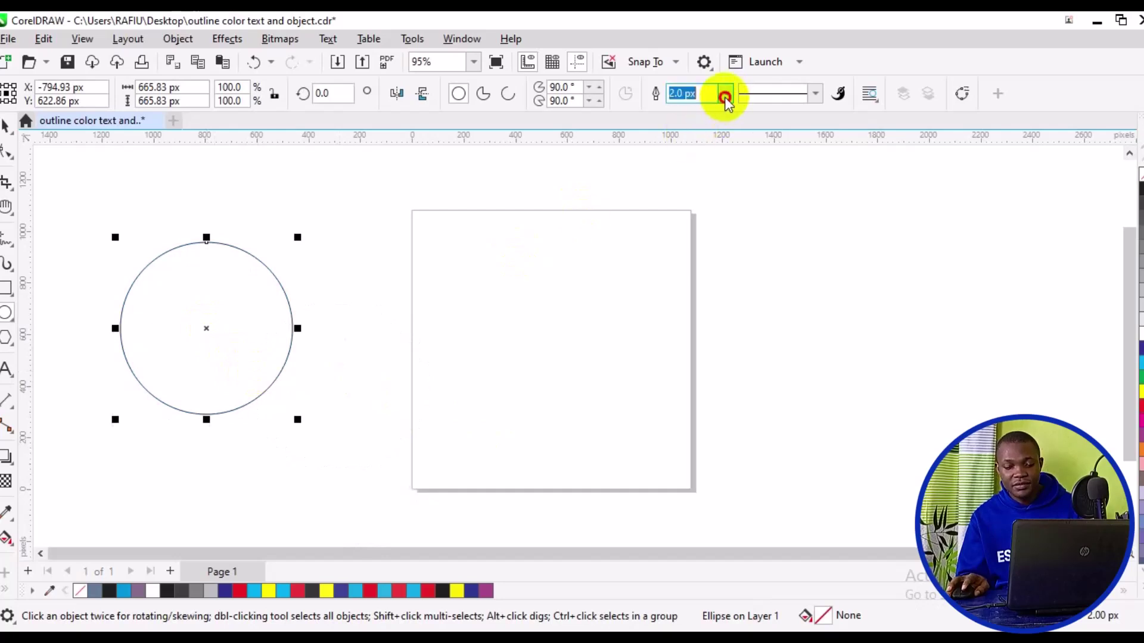
left_click(725, 95)
left_click(689, 250)
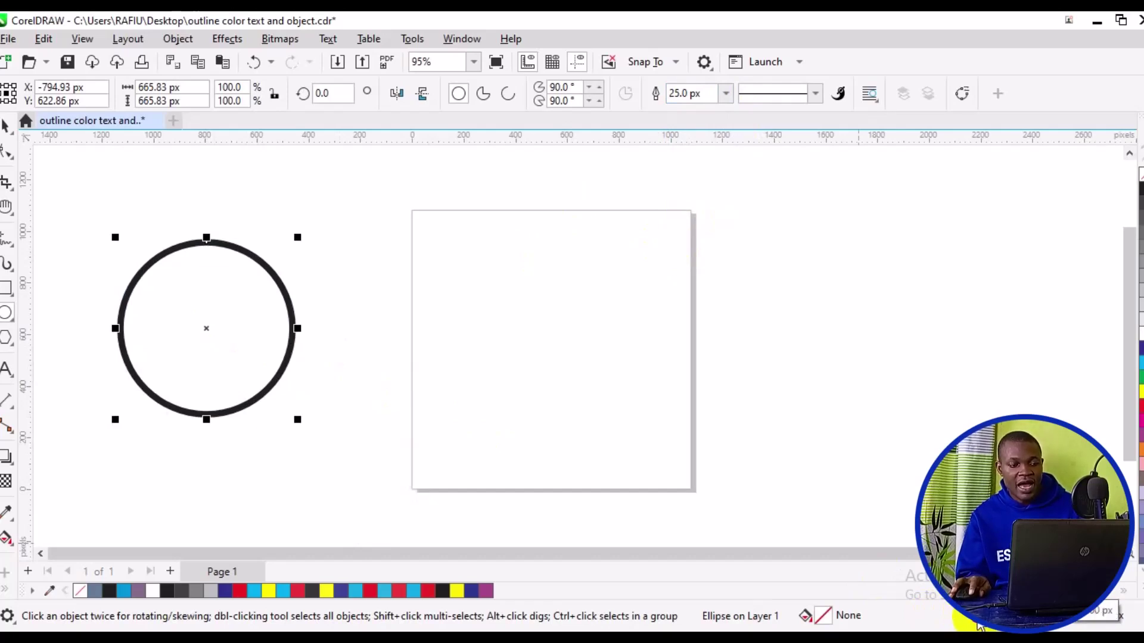
double_click(1102, 613)
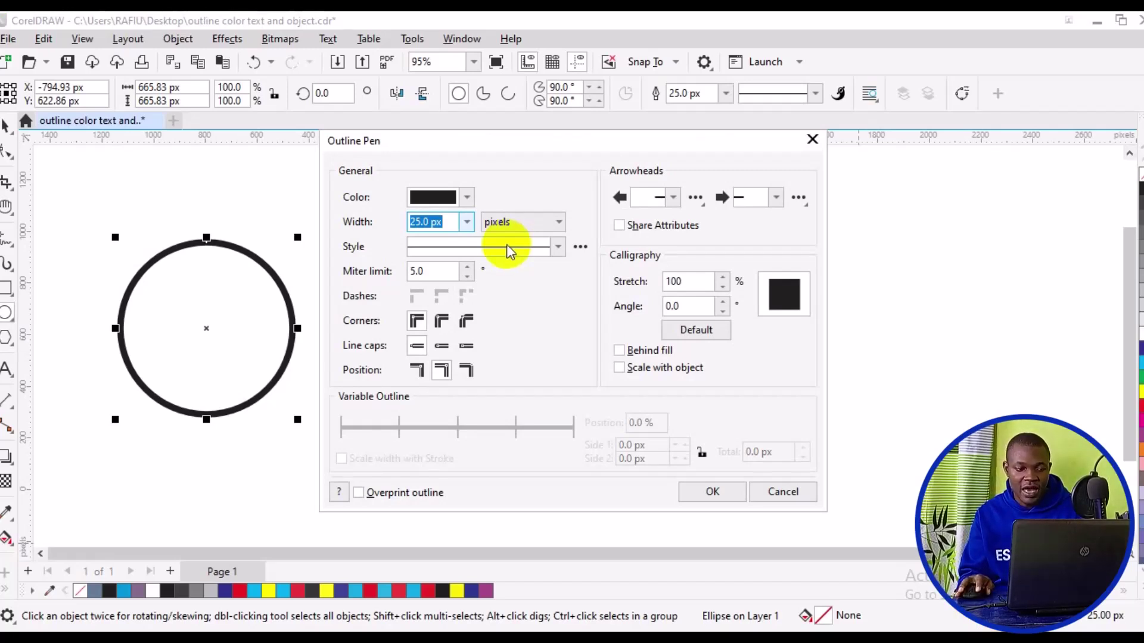
Step: Change the circle's outline width to 50 px in Outline Pen
key("alt+Down")
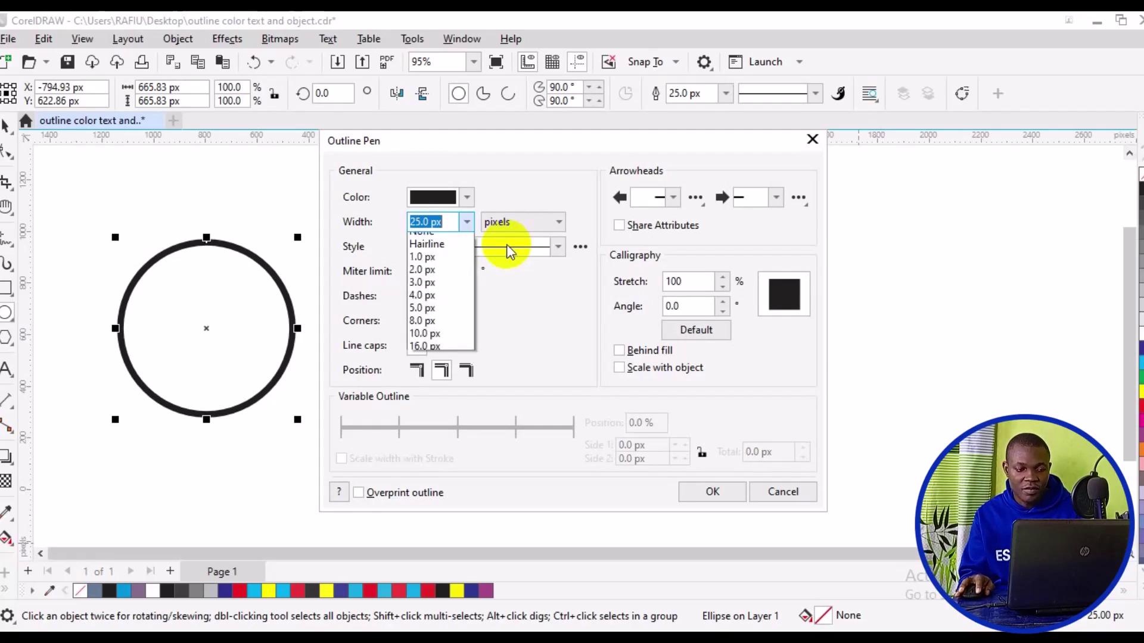
key("Escape")
key("alt+Down")
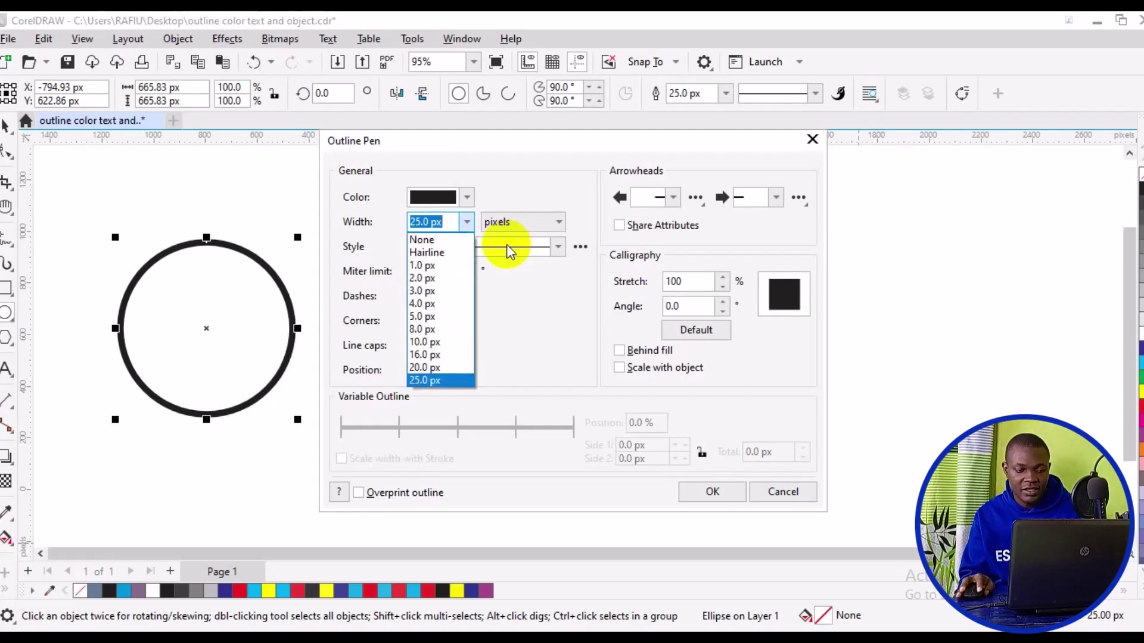
left_click(427, 223)
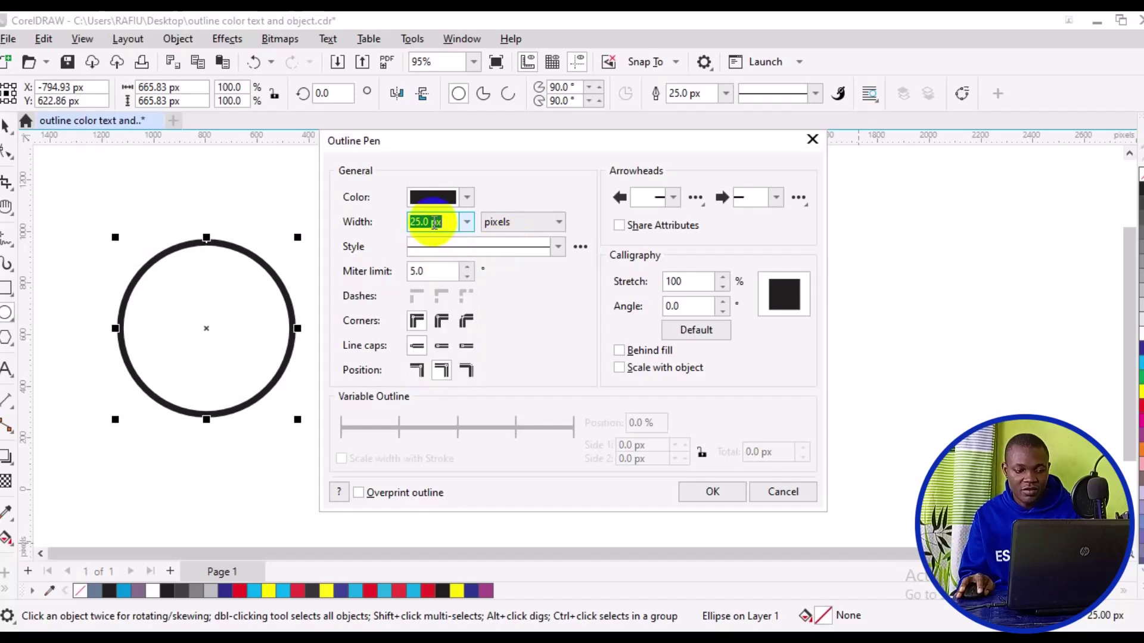
left_click(421, 222)
key("BackSpace")
key("BackSpace")
type("50")
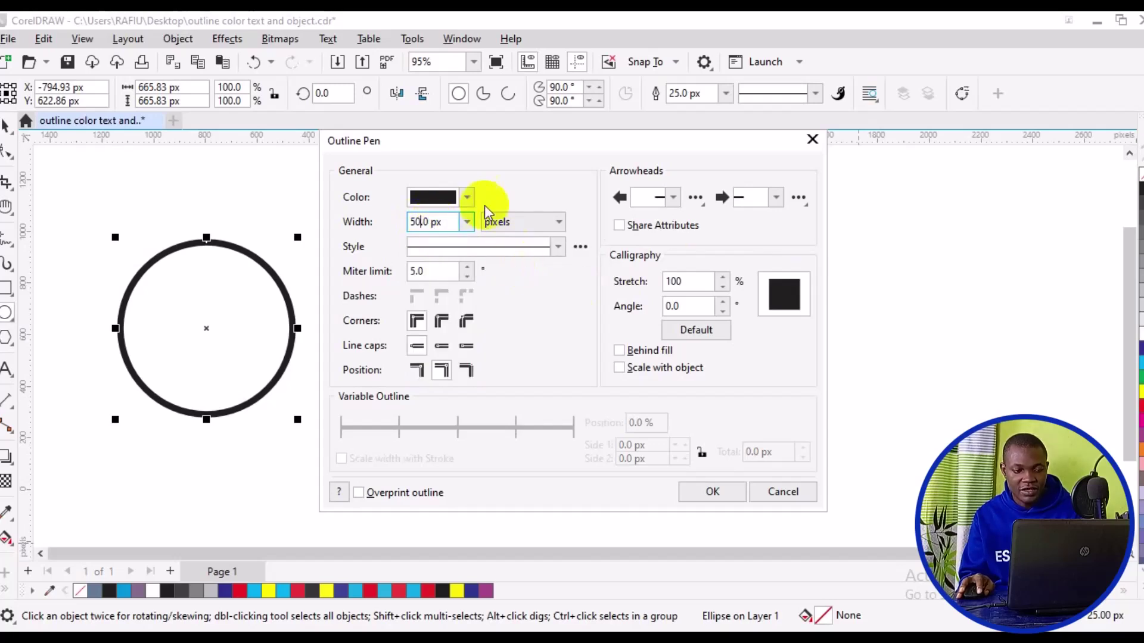
left_click(472, 197)
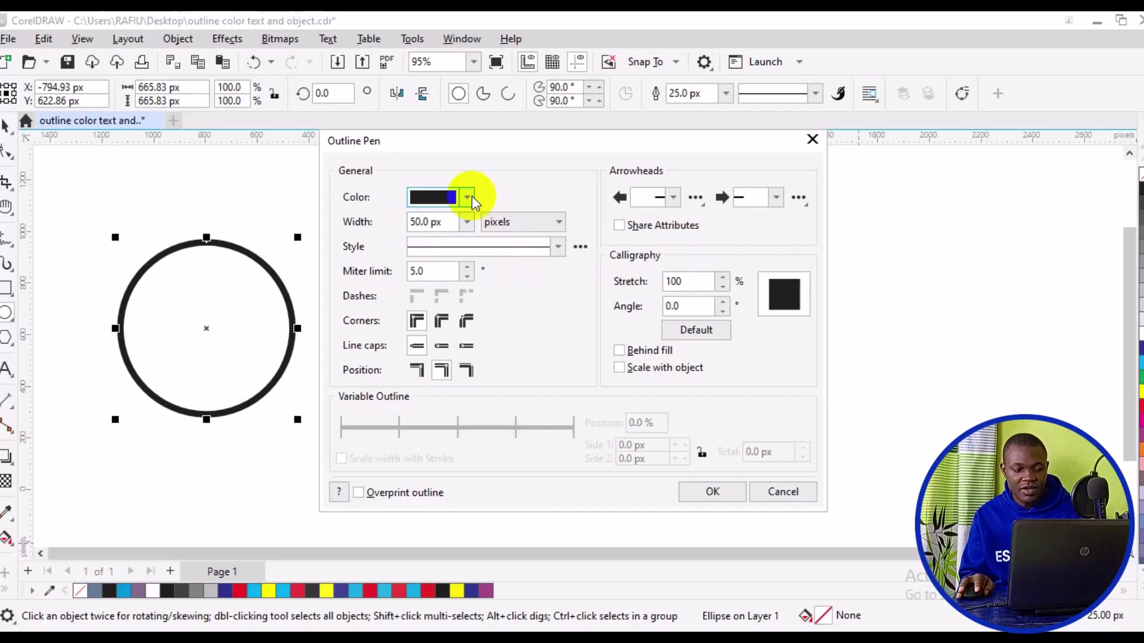
Step: Make the outline blue (C91 M78 Y0 K0), apply it, and deselect the circle
left_click(472, 197)
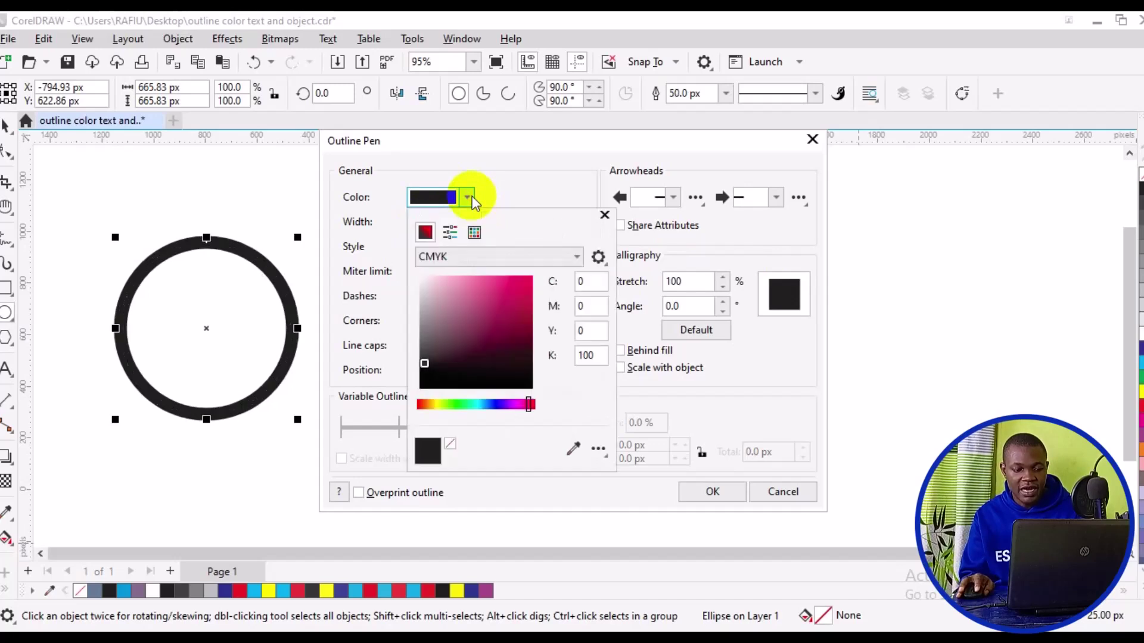
left_click(528, 276)
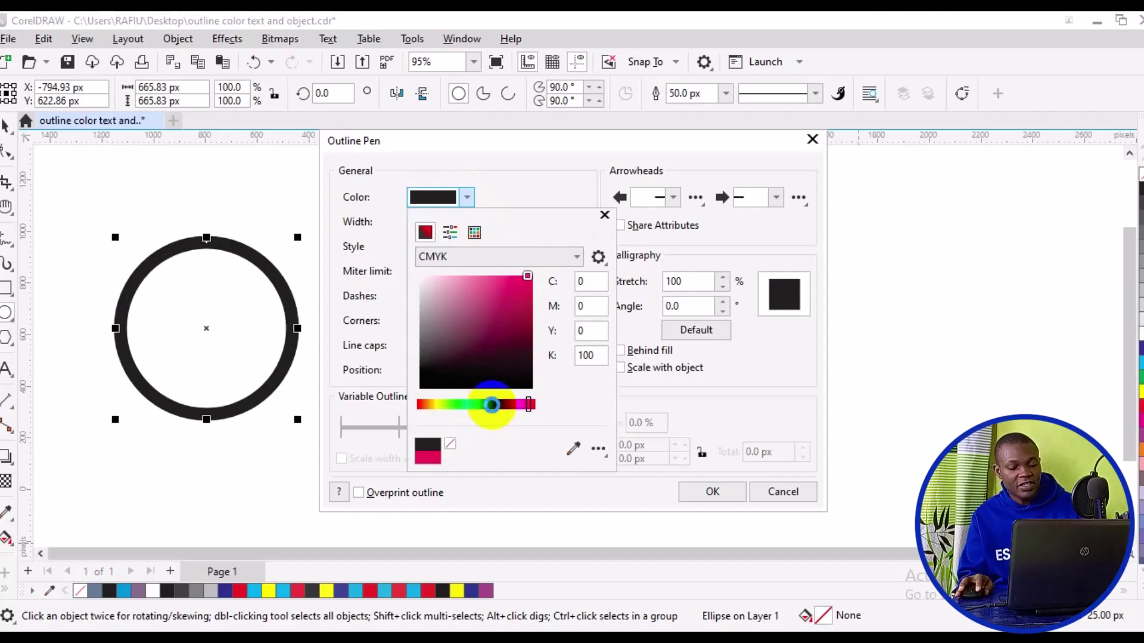
left_click_drag(491, 404, 474, 405)
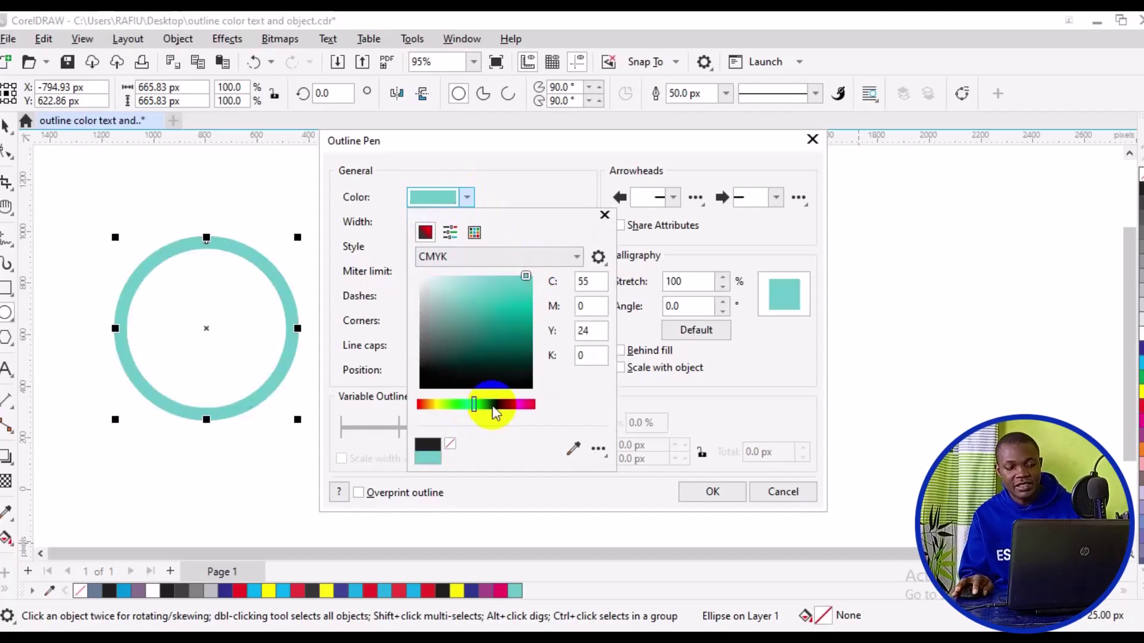
left_click(496, 405)
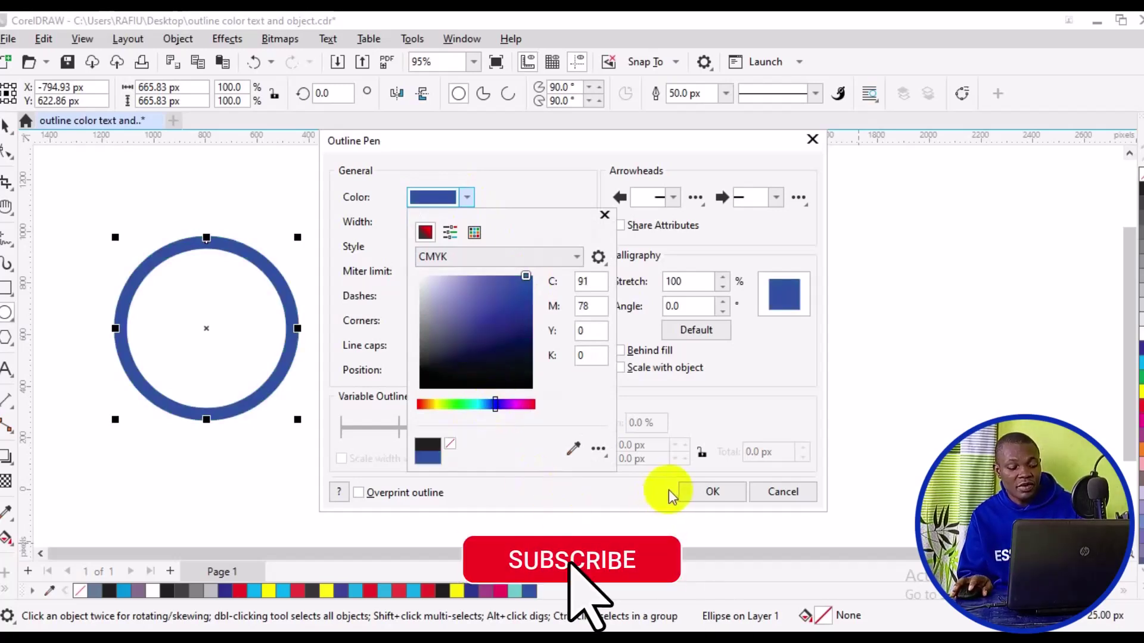
left_click(705, 499)
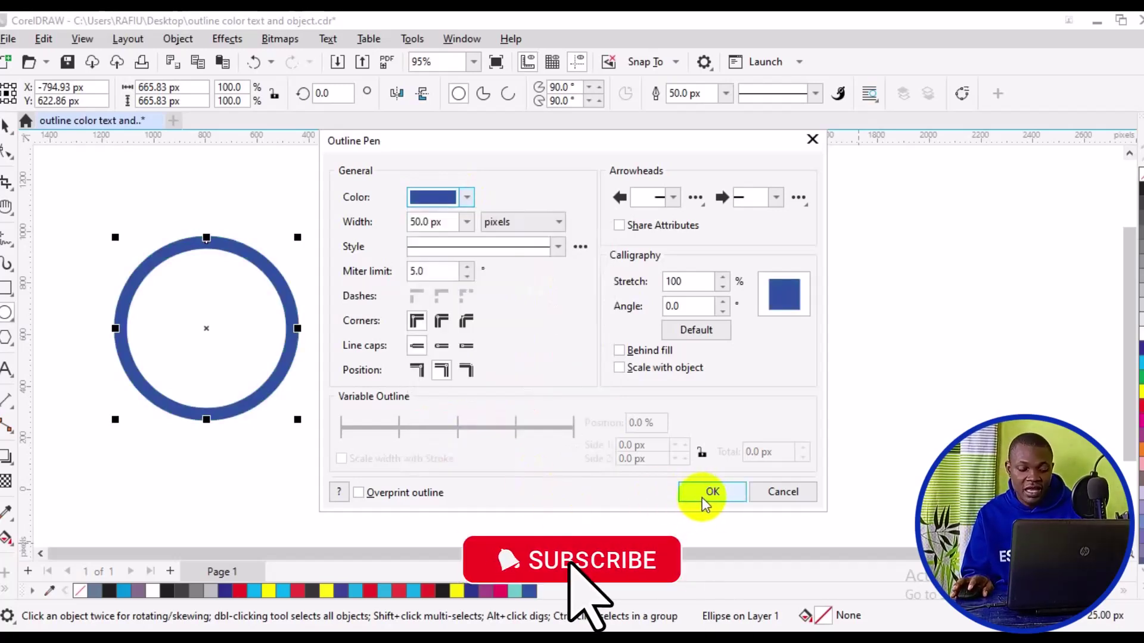
left_click(709, 492)
key("F7")
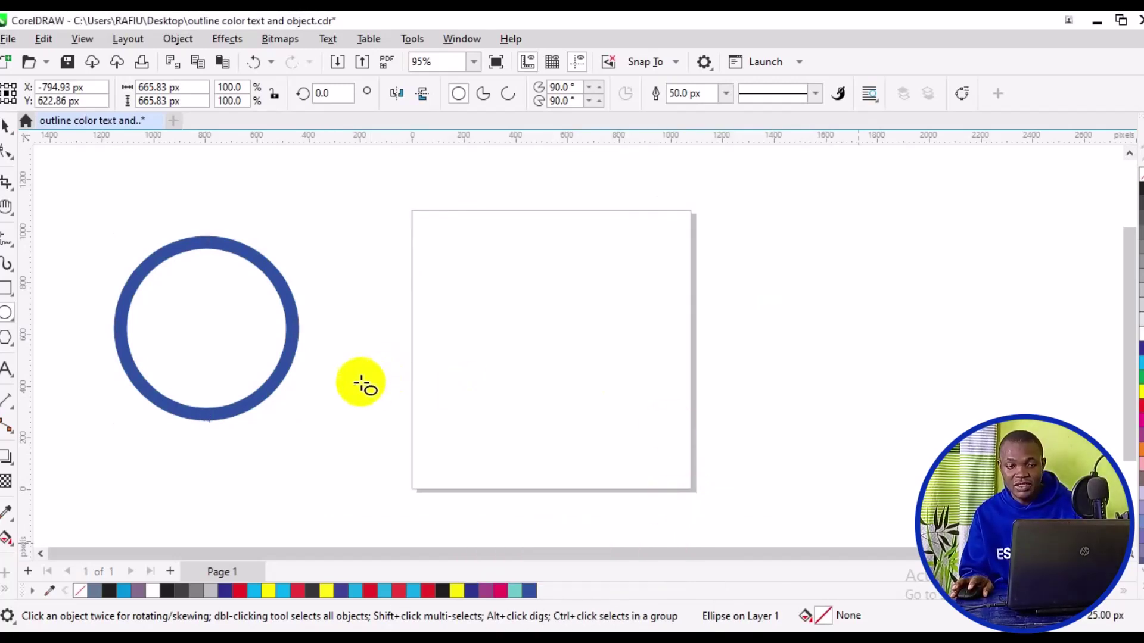
Step: Draw a second circle on the page with an 80 px outline
left_click_drag(422, 422, 543, 267)
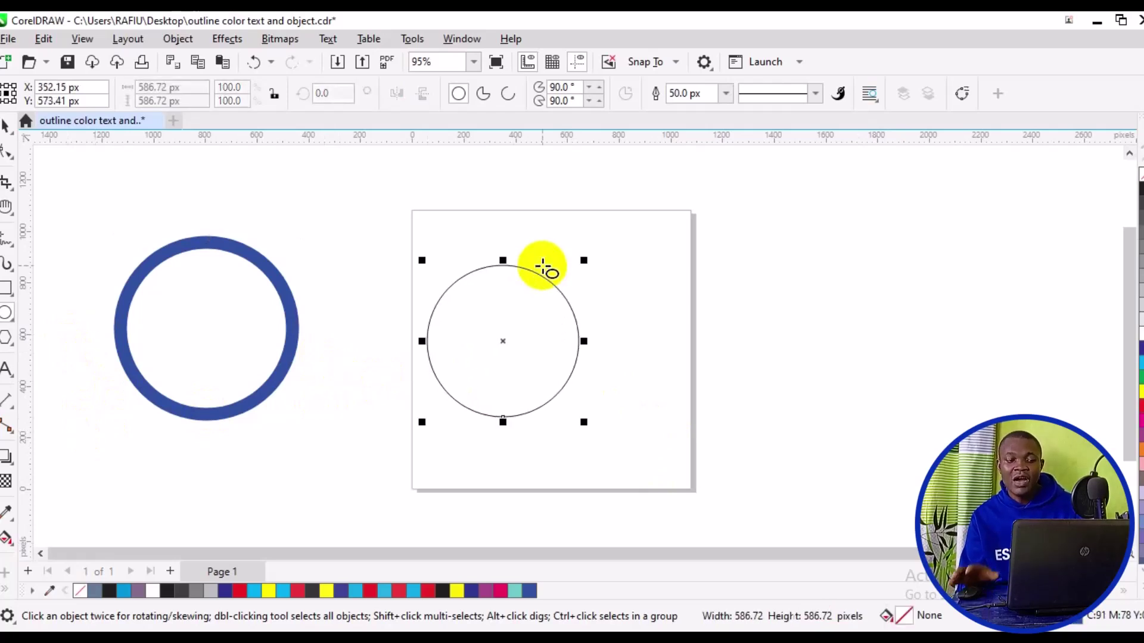
left_click(670, 96)
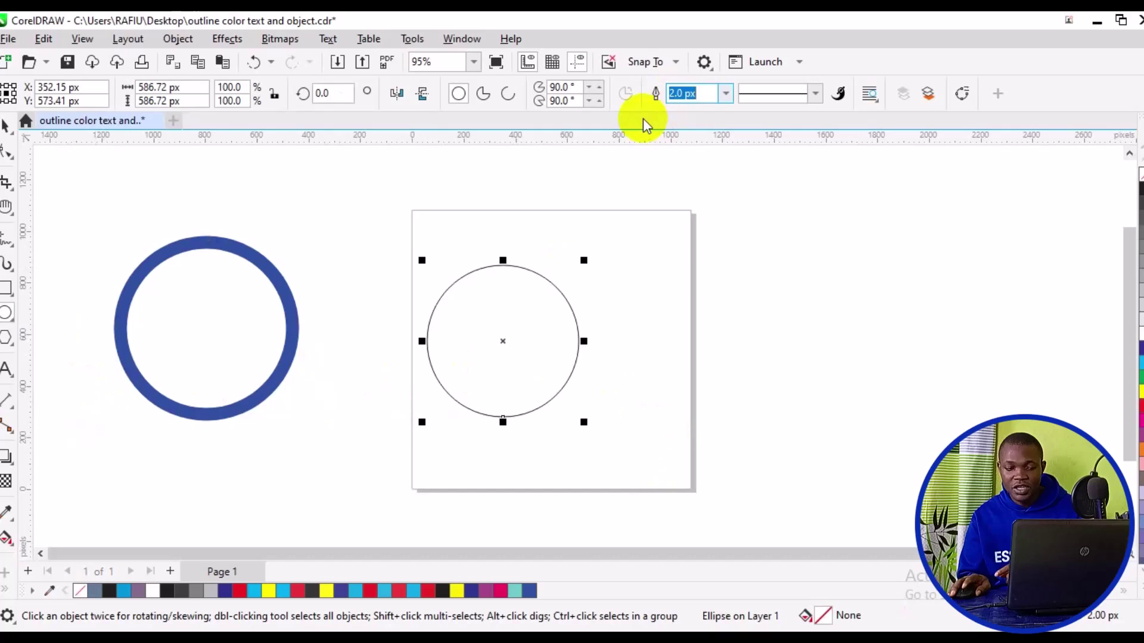
type("80")
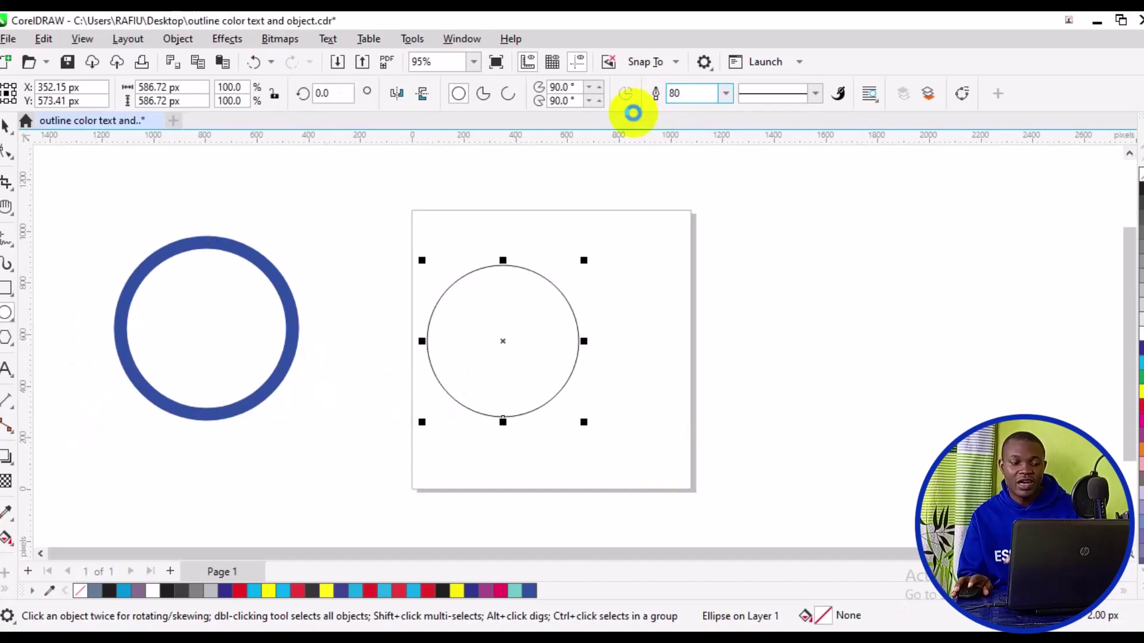
key("Return")
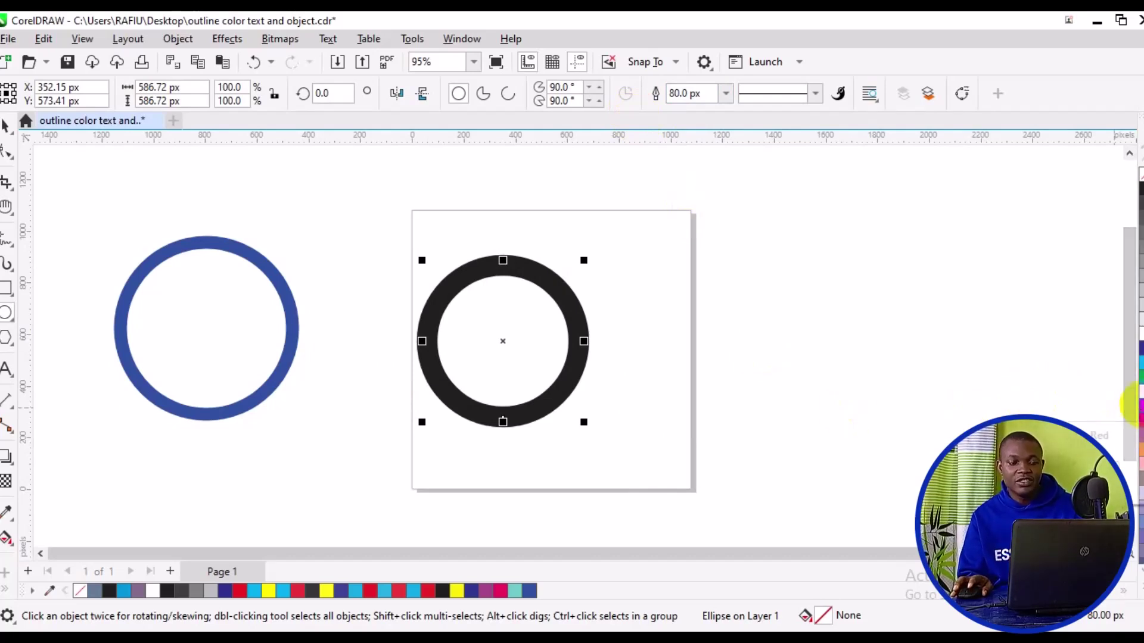
Step: Make the second circle's outline red and reduce its width to 60 px
right_click(1139, 405)
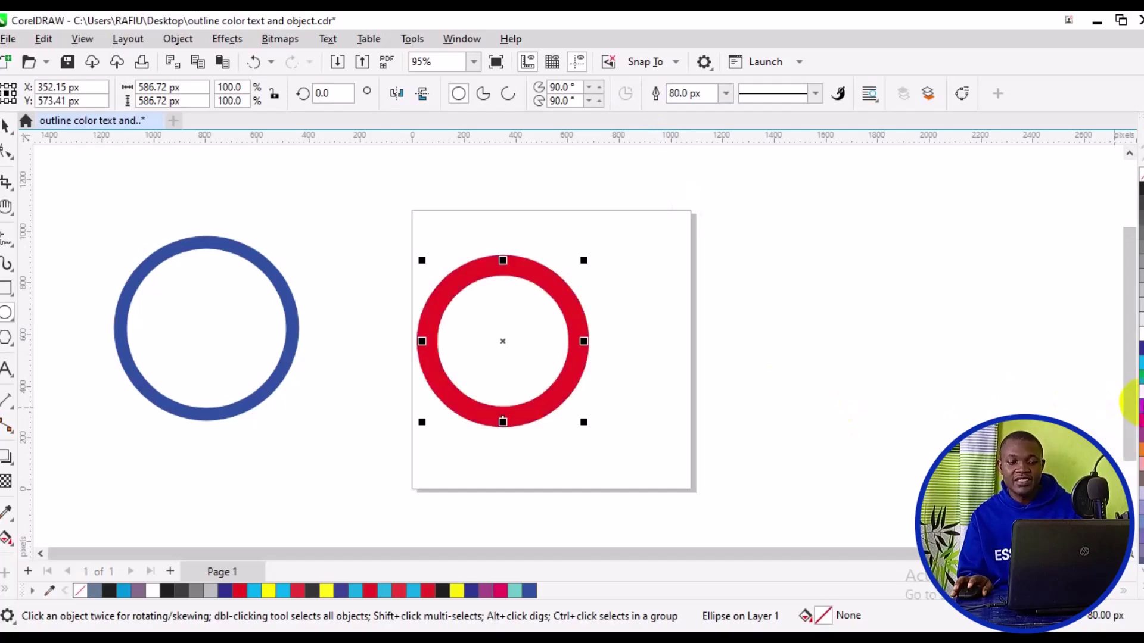
left_click(676, 95)
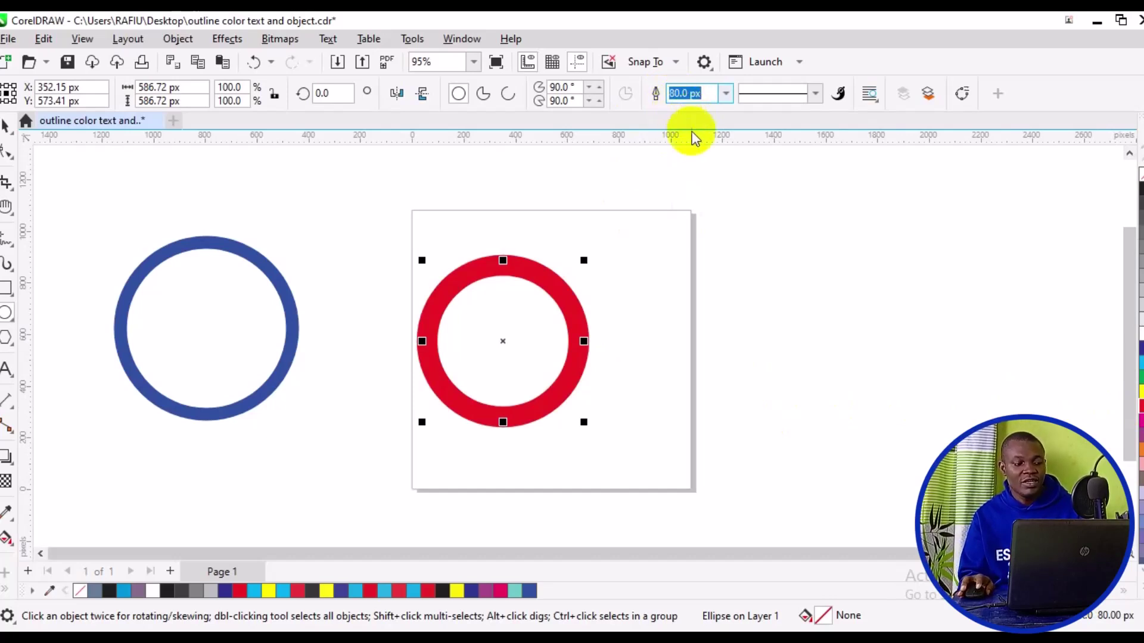
type("60")
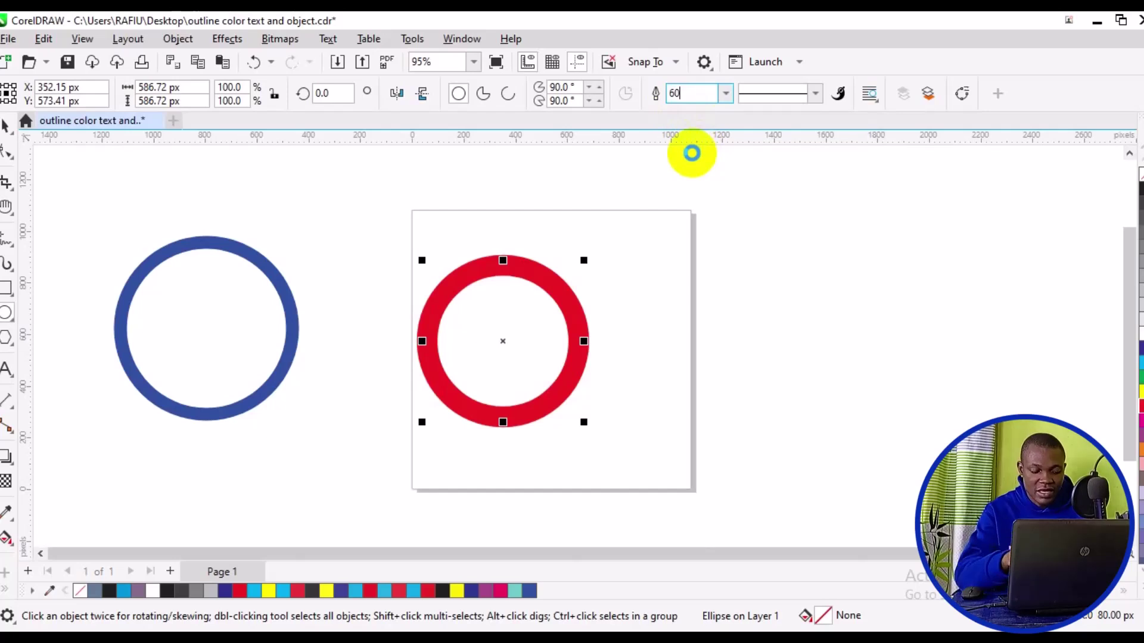
key("Return")
Step: Start a text entry on the canvas above the page with the Text tool
key("F8")
left_click(376, 234)
left_click(376, 233)
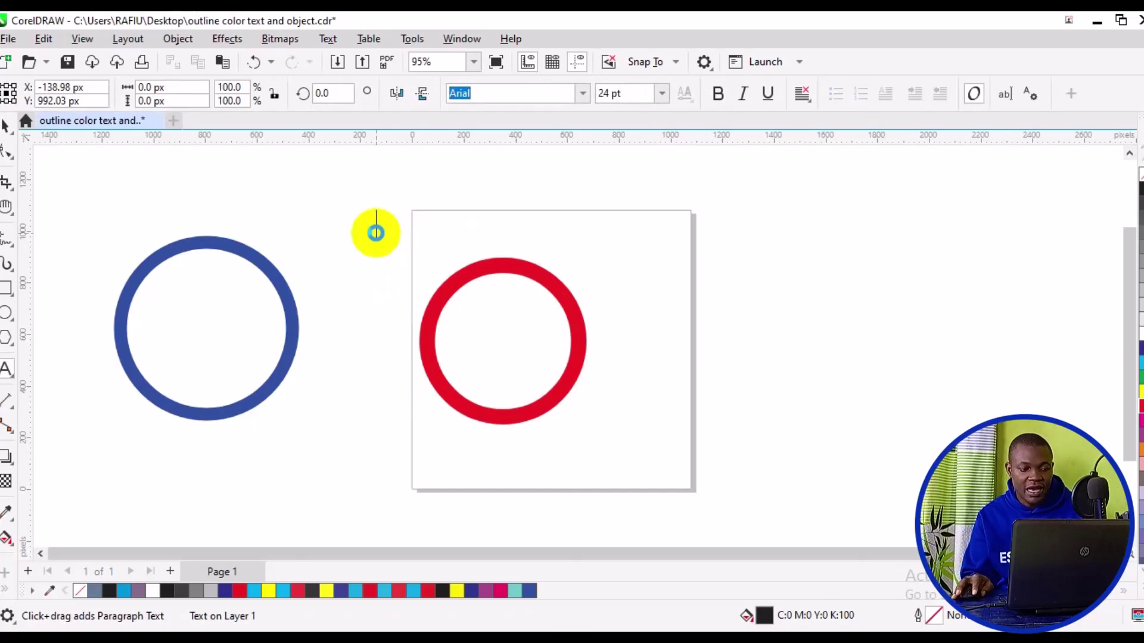
Step: Type 'OUTLINE' as bold 24 pt Arial above the page and deselect it
type("OUTLINE")
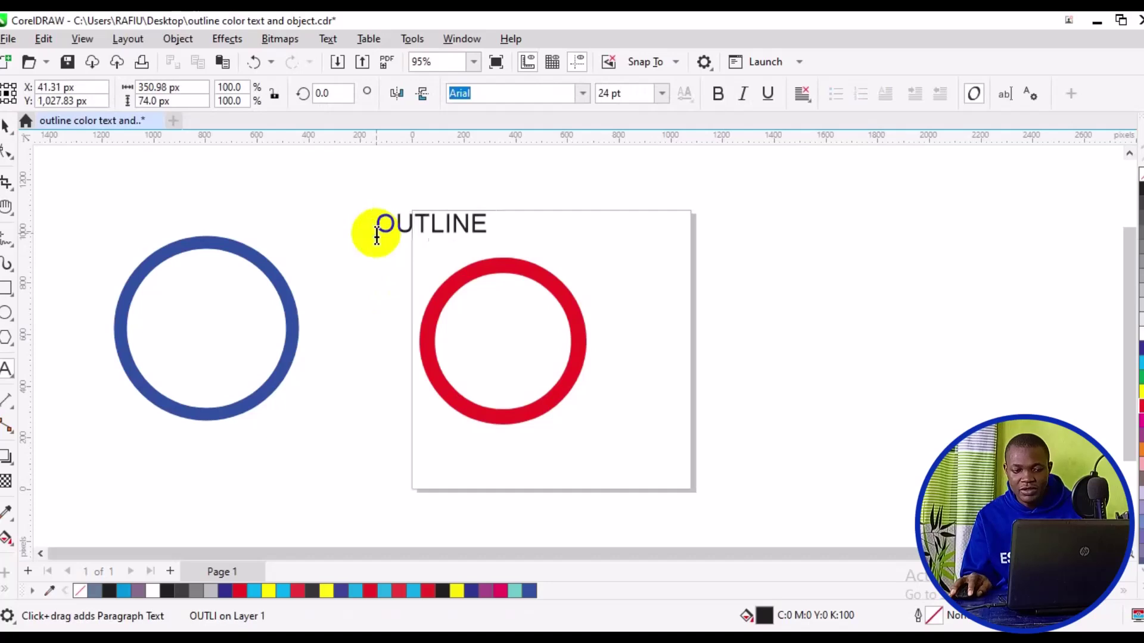
double_click(439, 234)
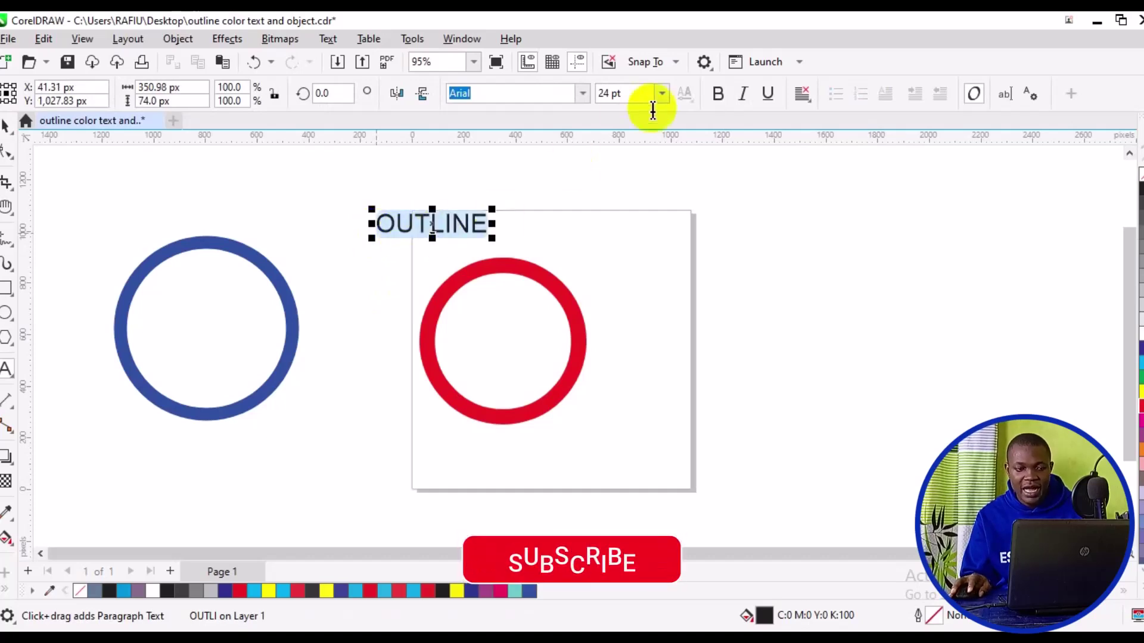
left_click(717, 95)
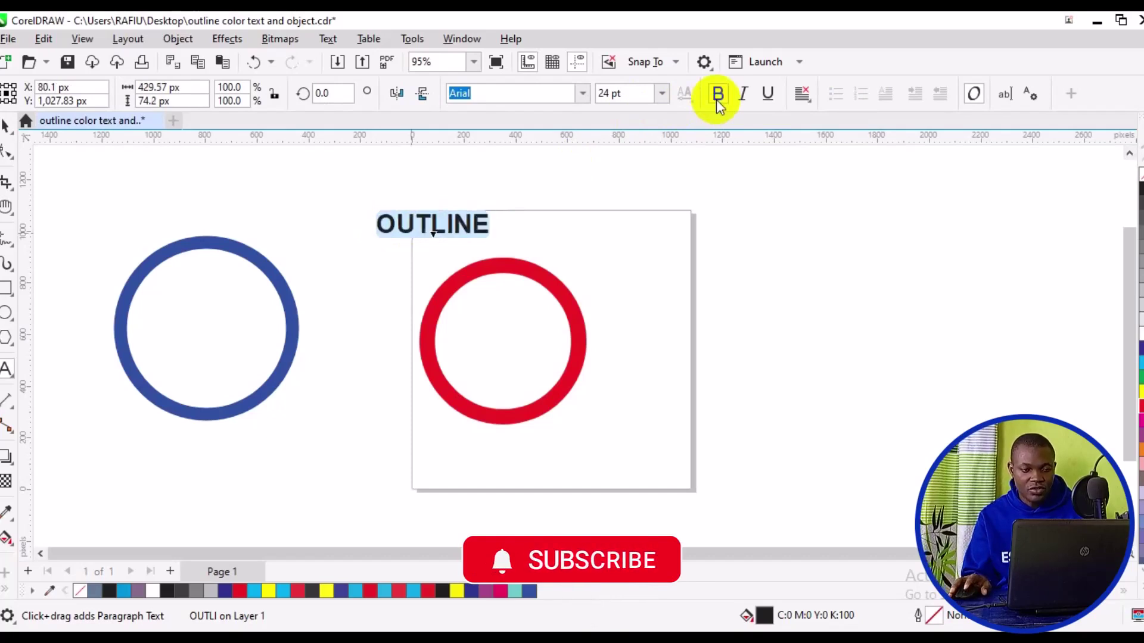
left_click(4, 133)
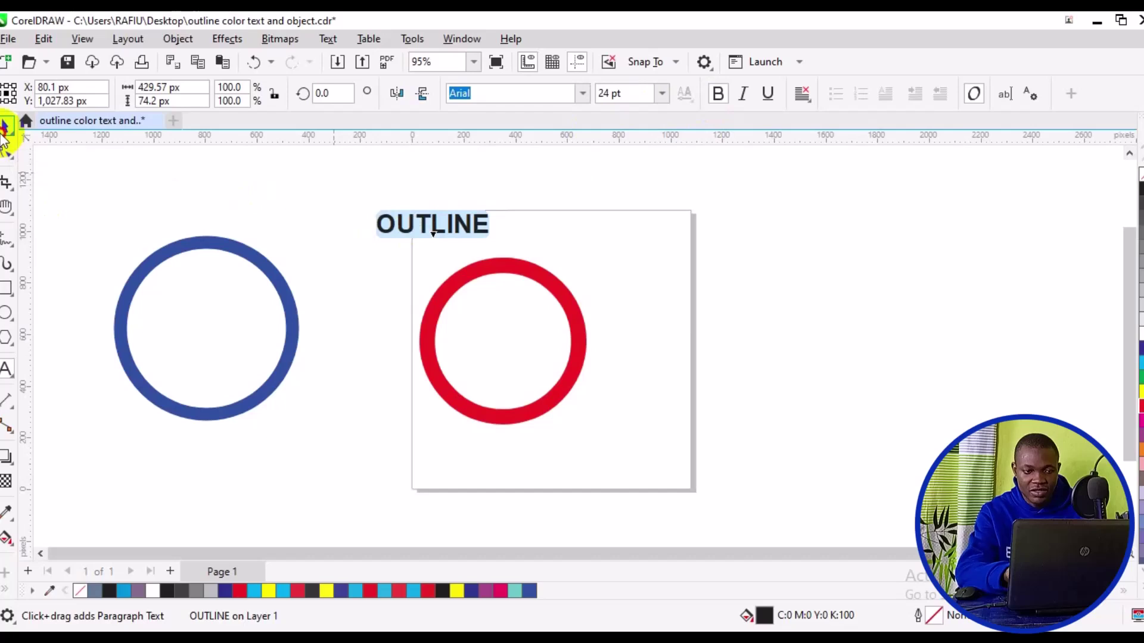
left_click_drag(428, 225, 429, 226)
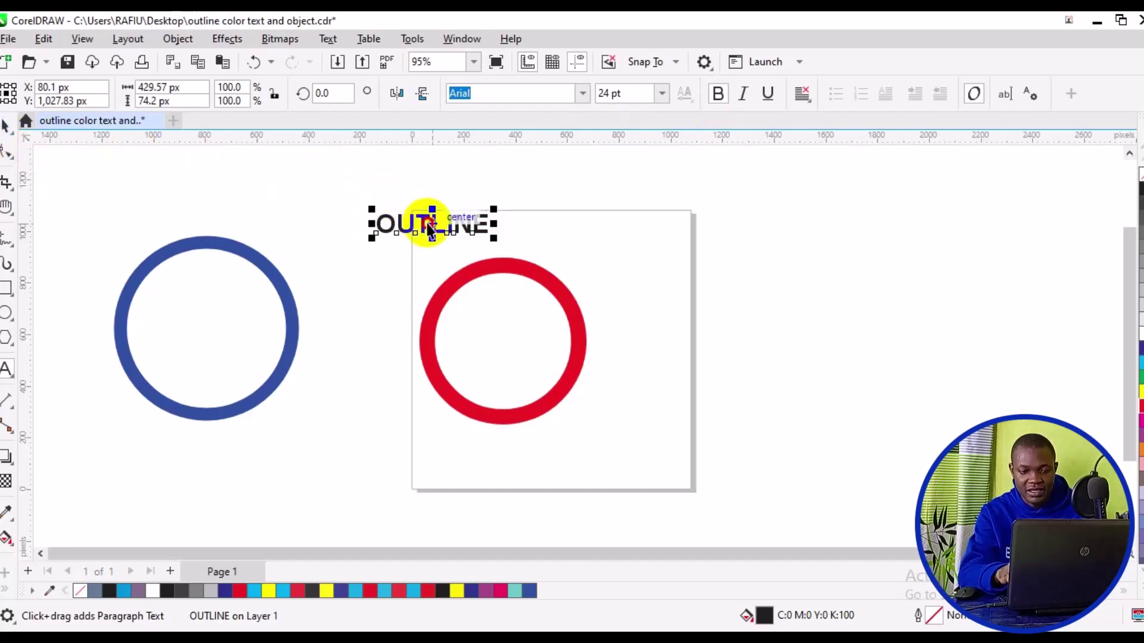
key("Escape")
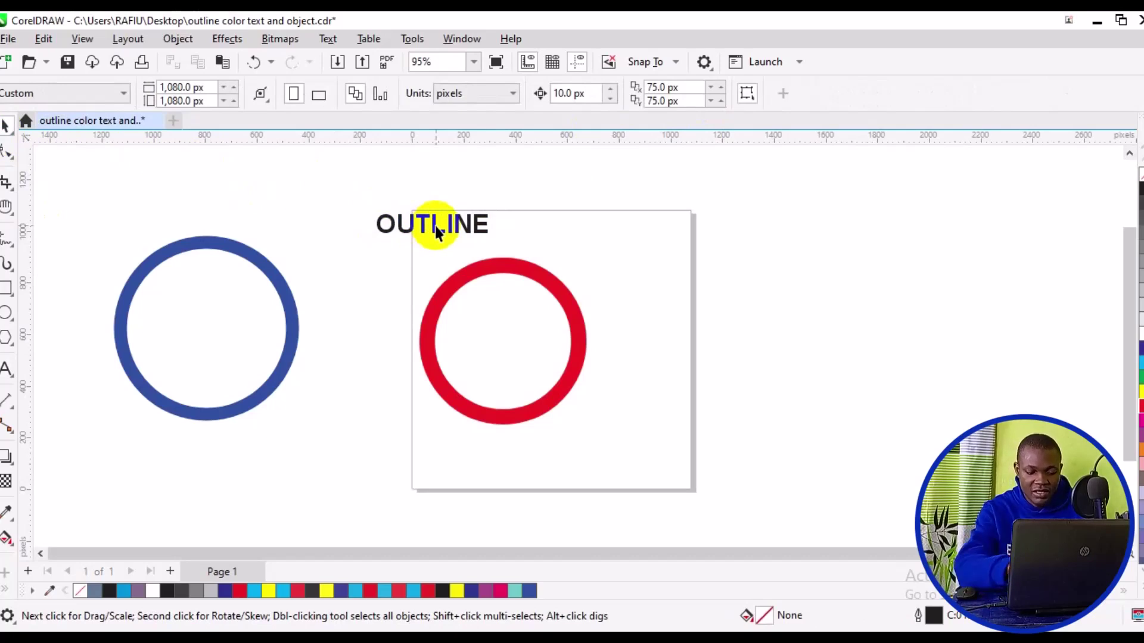
Step: Move the OUTLINE text right of the page and enlarge it to 100 pt
left_click_drag(431, 227, 792, 306)
double_click(610, 95)
triple_click(610, 94)
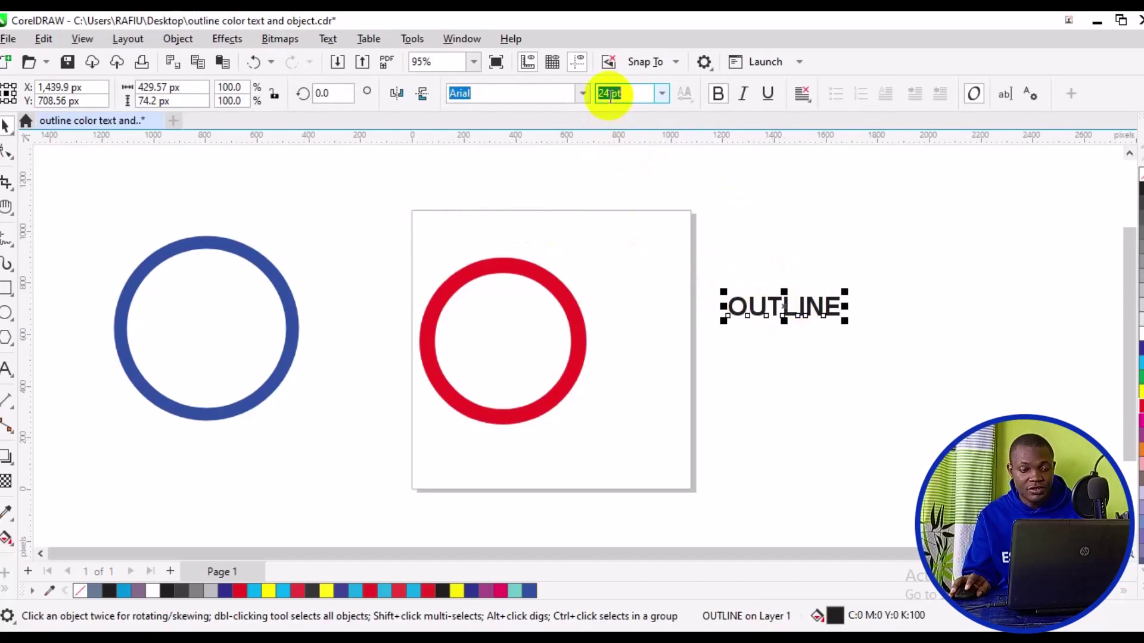
type("100")
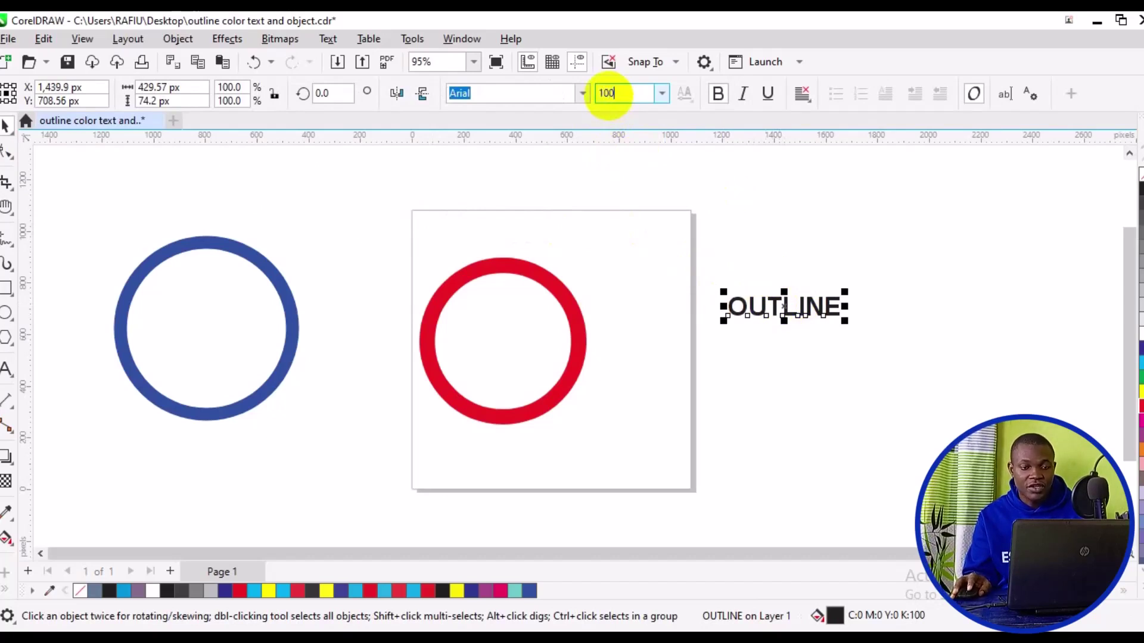
key("Return")
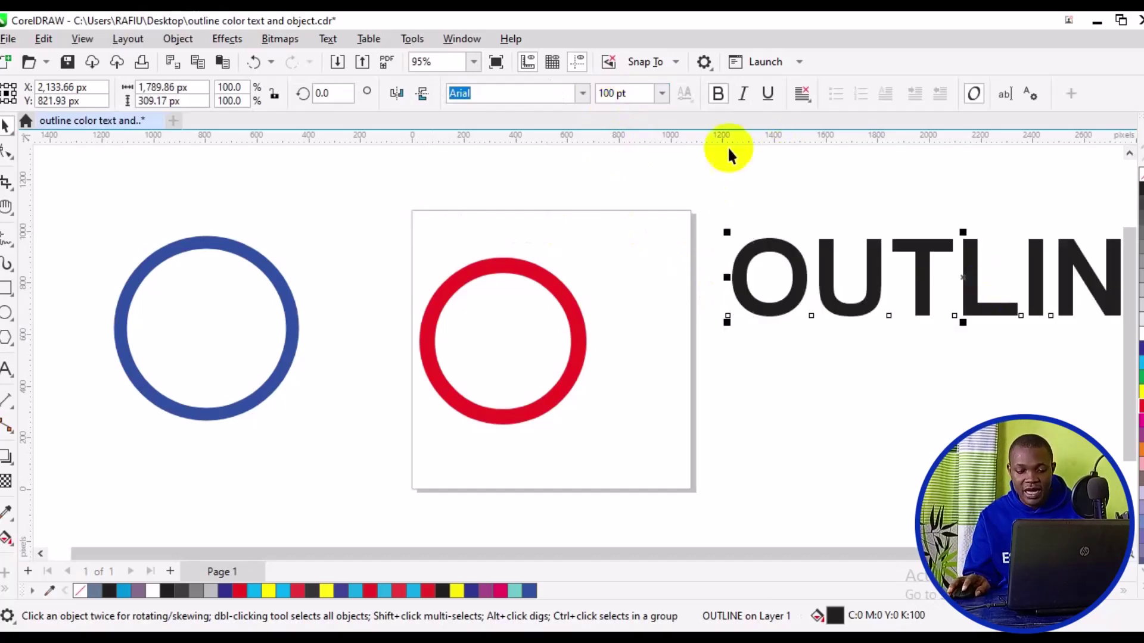
Step: Reduce the OUTLINE text to 80 pt and place it beside the red circle
left_click(606, 93)
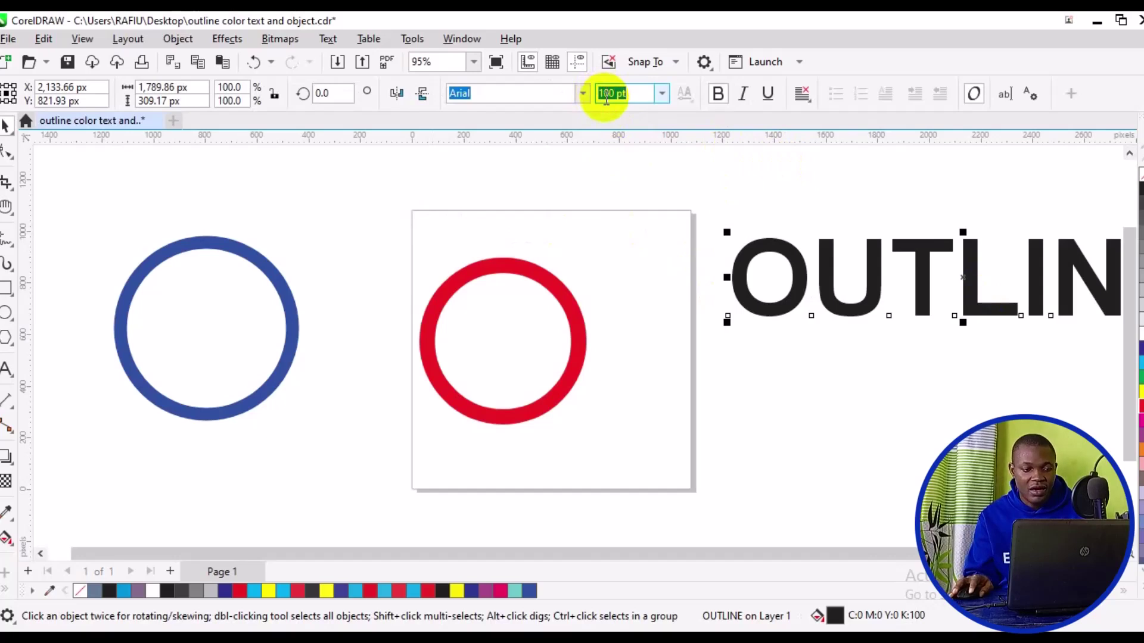
type("80")
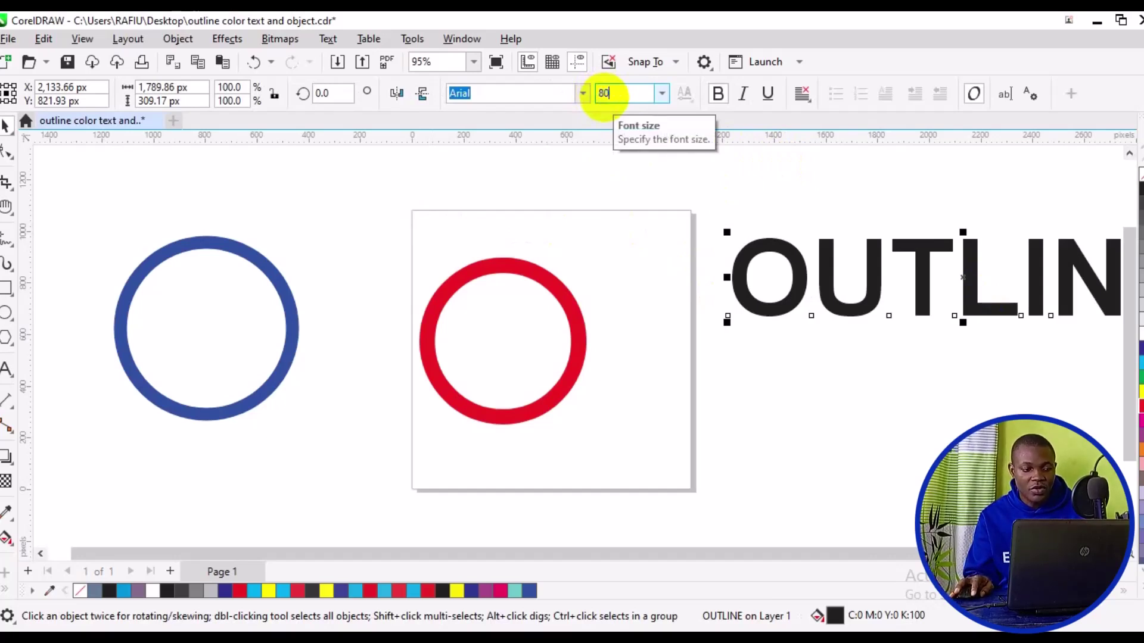
key("Return")
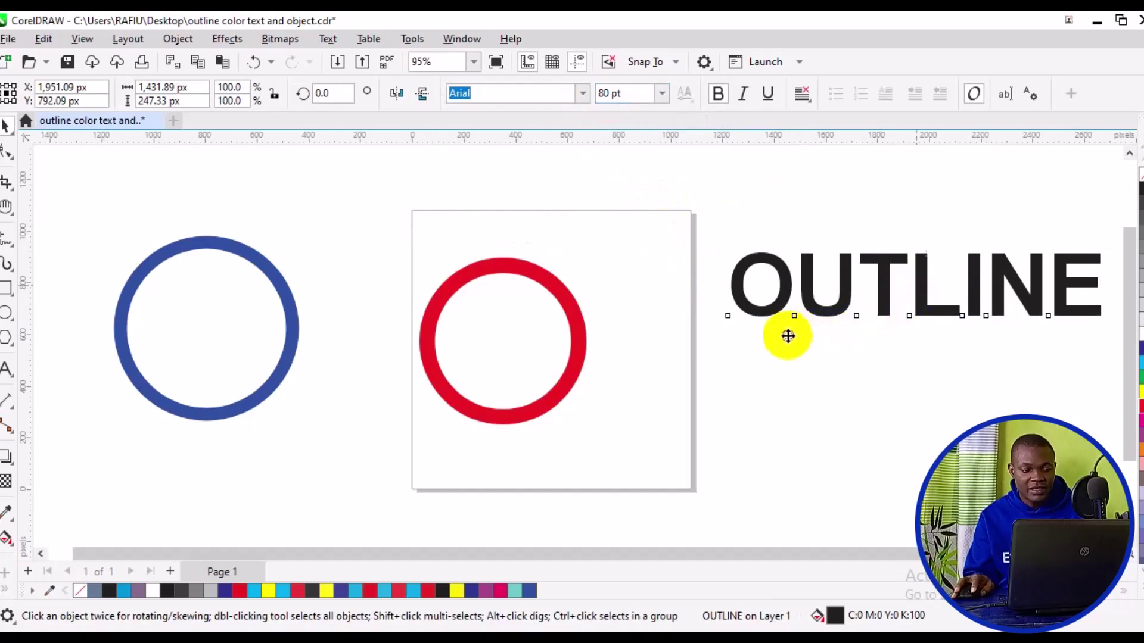
left_click_drag(778, 329, 797, 301)
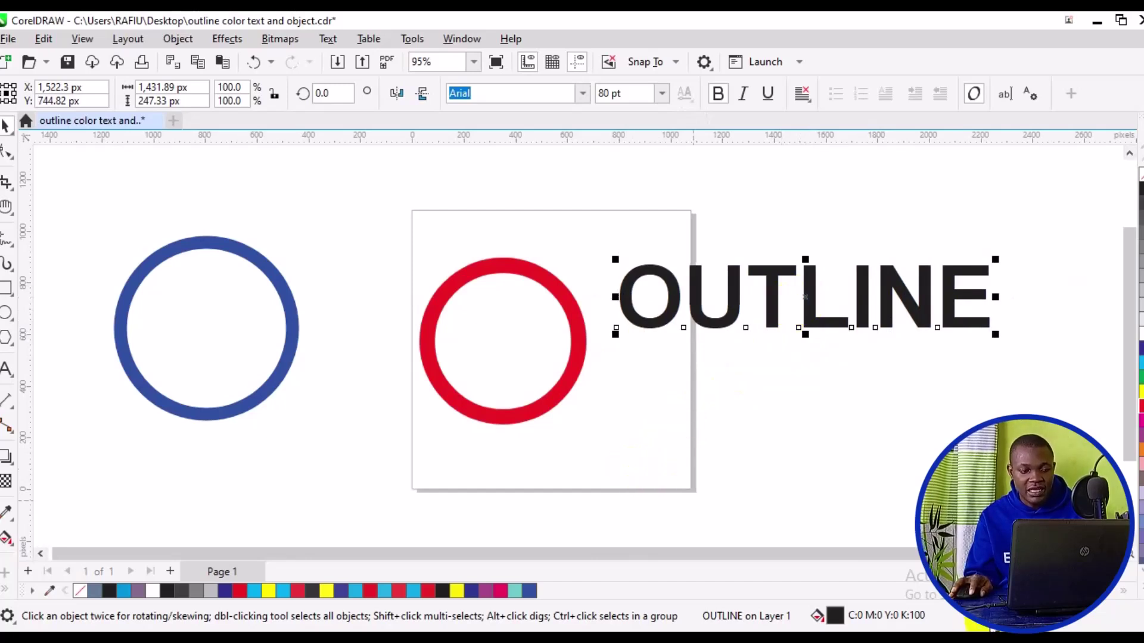
key("F12")
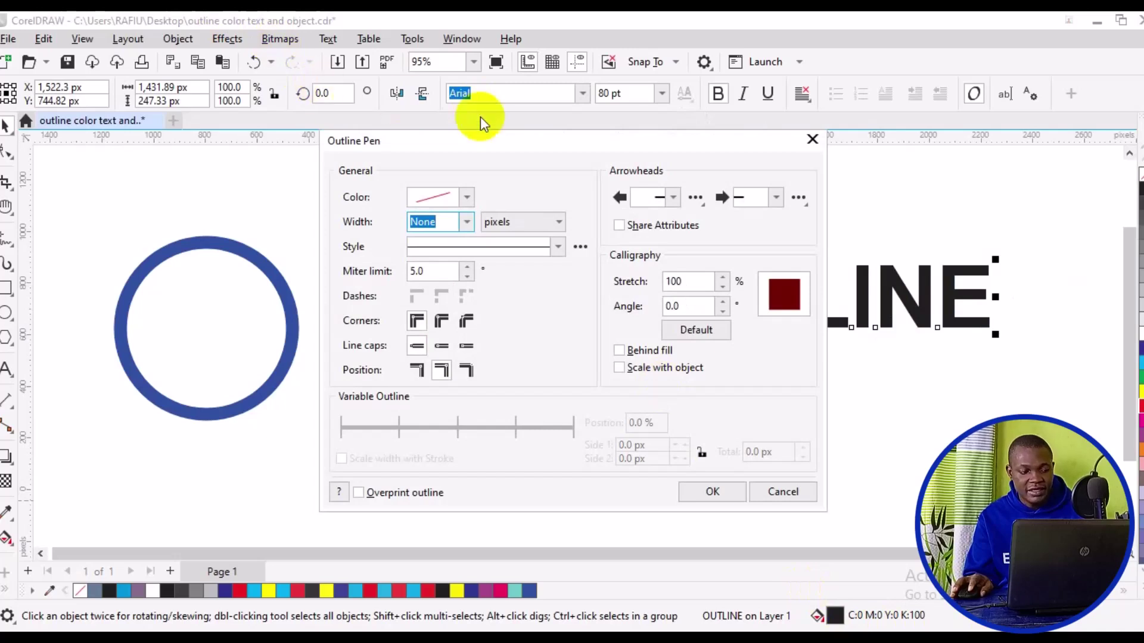
Step: Choose a pink-red outline colour (C0 M100 Y61 K0) for the OUTLINE text
left_click_drag(483, 142, 289, 130)
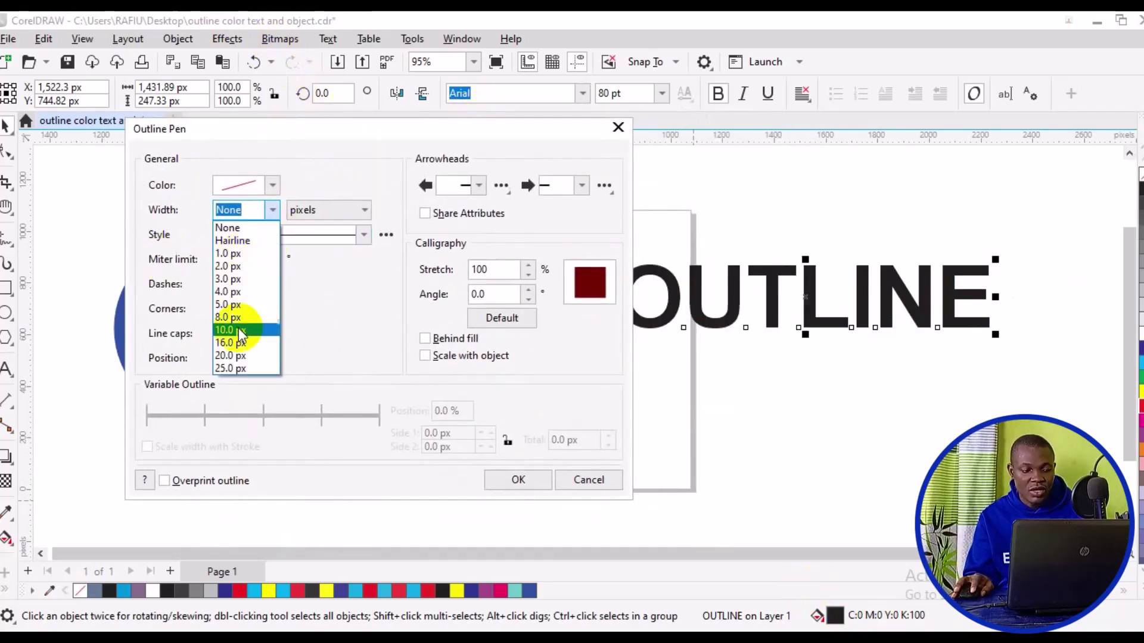
left_click(241, 365)
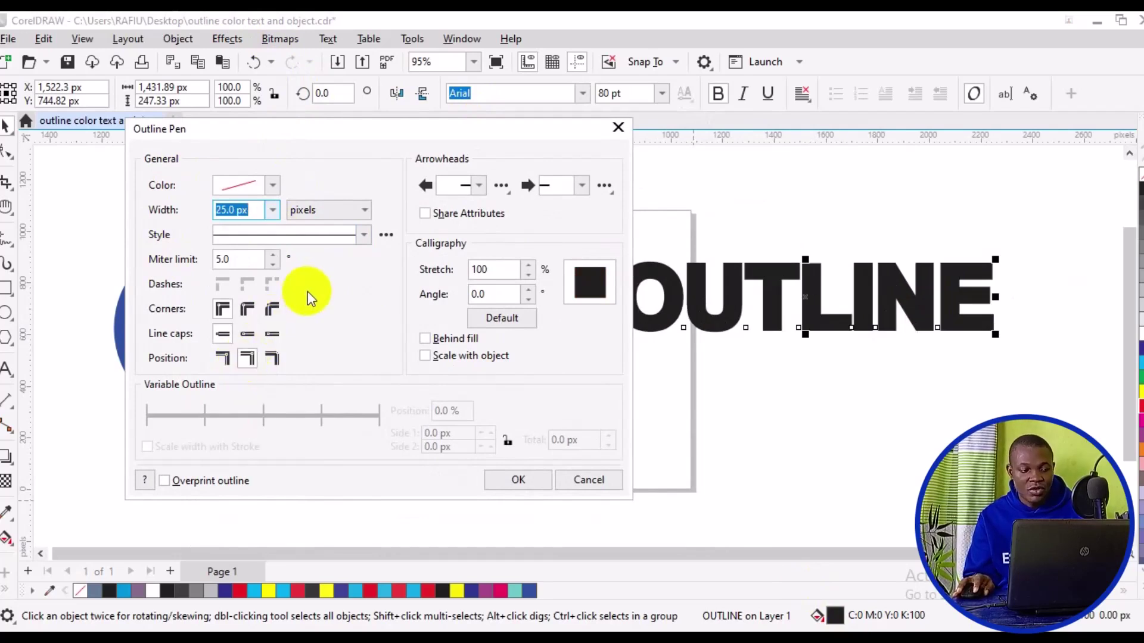
left_click(273, 189)
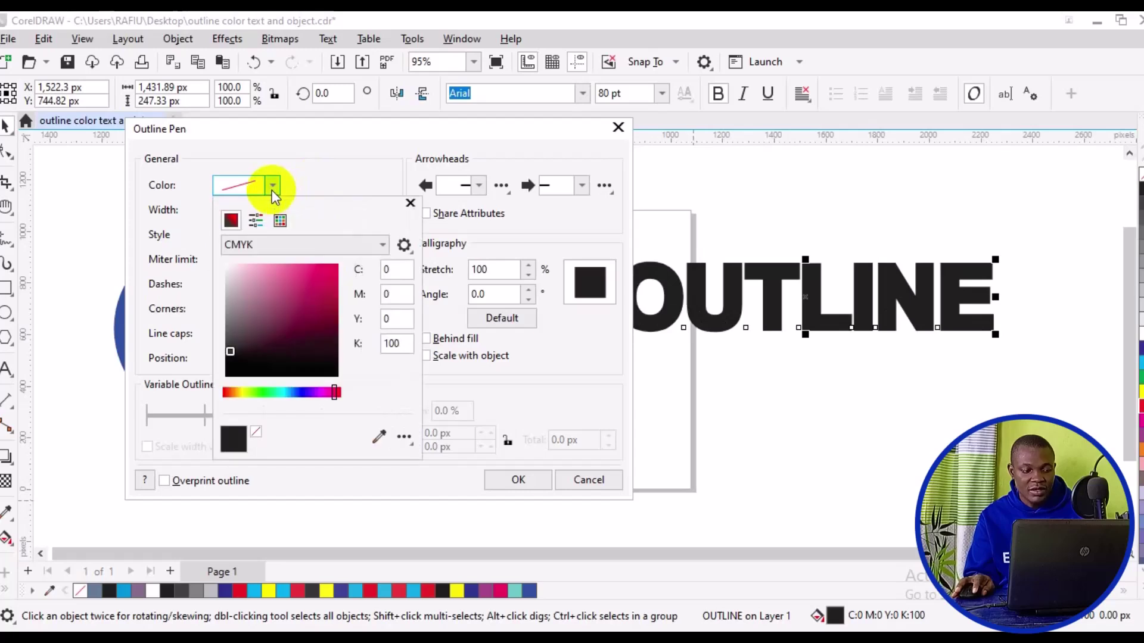
left_click(335, 270)
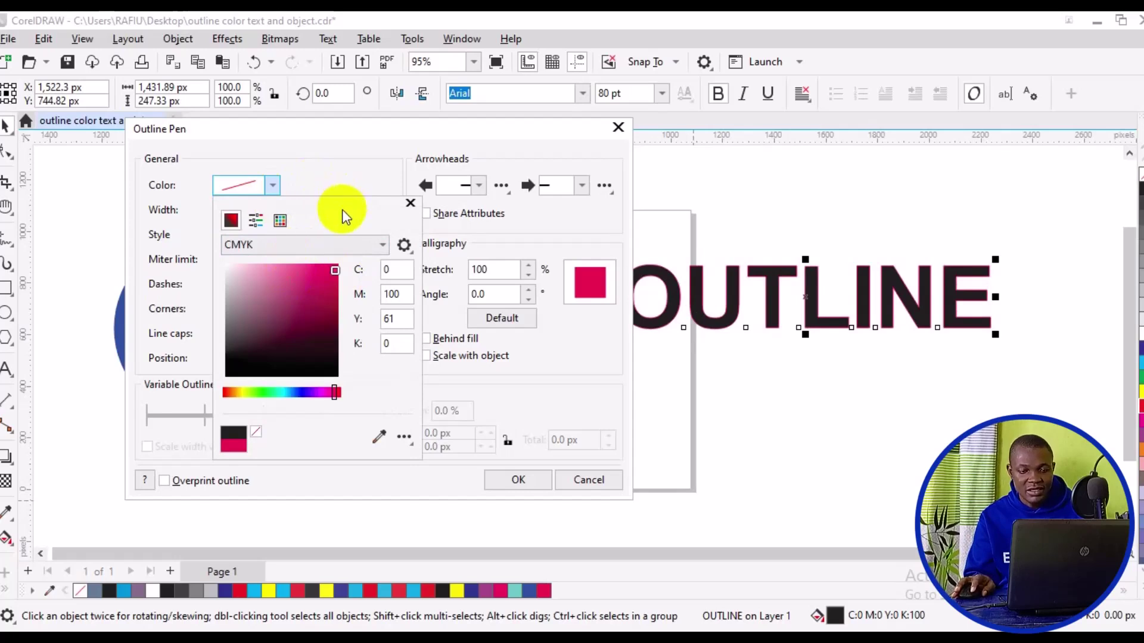
left_click(367, 167)
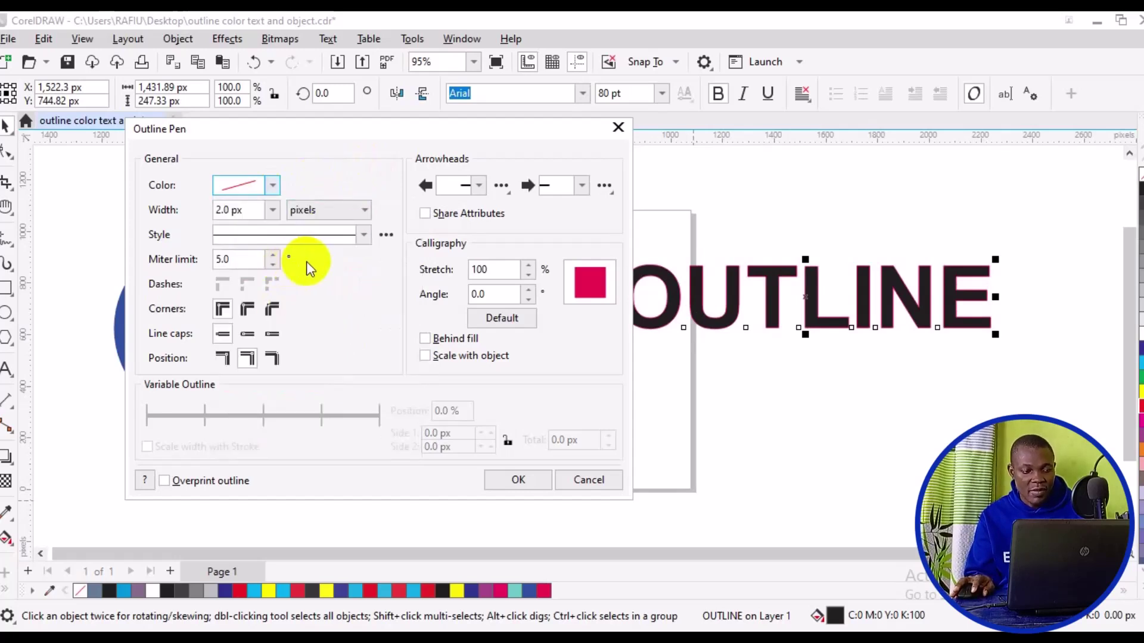
Step: Give the text outline rounded corners, trying 20, 16 and 10 px before settling on 15 px
left_click(256, 312)
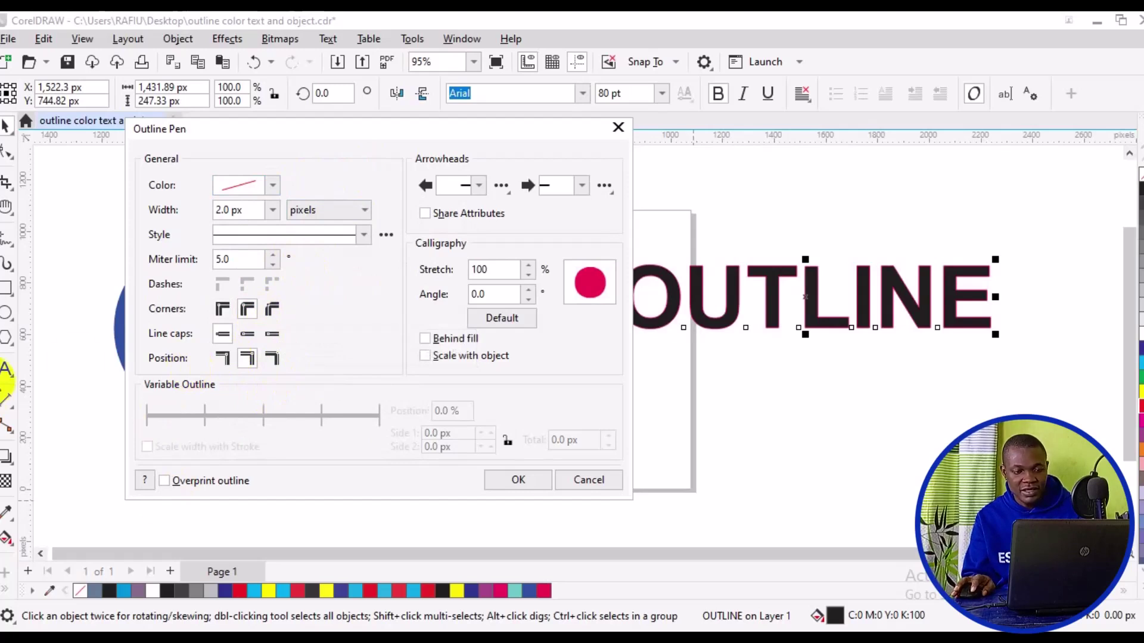
left_click(273, 211)
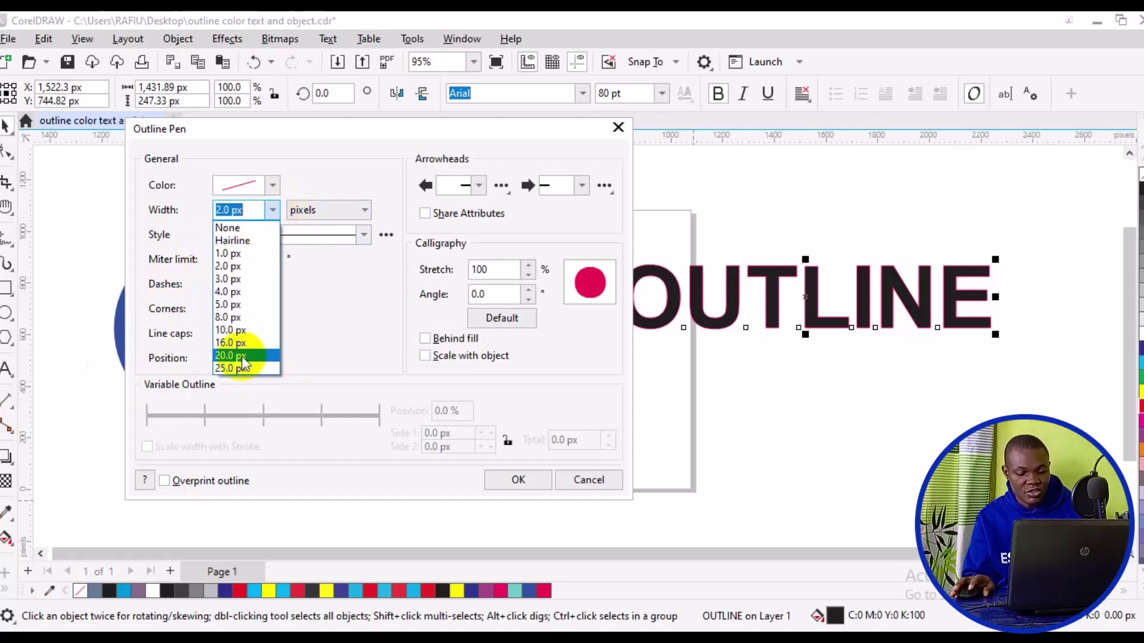
left_click(239, 356)
left_click(273, 211)
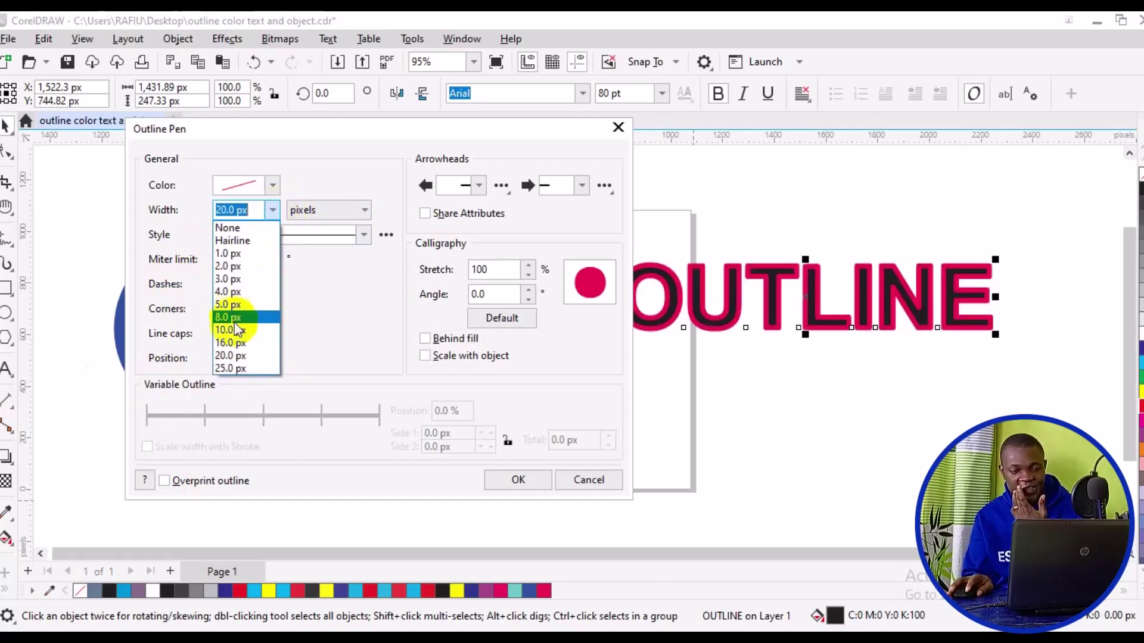
left_click(231, 318)
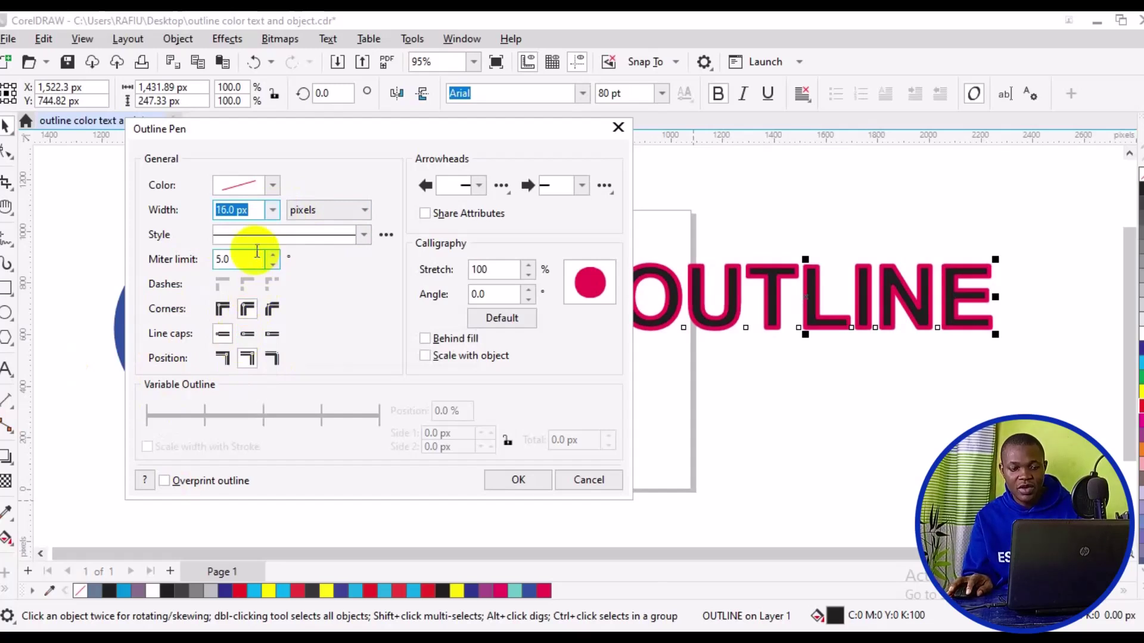
key("Up")
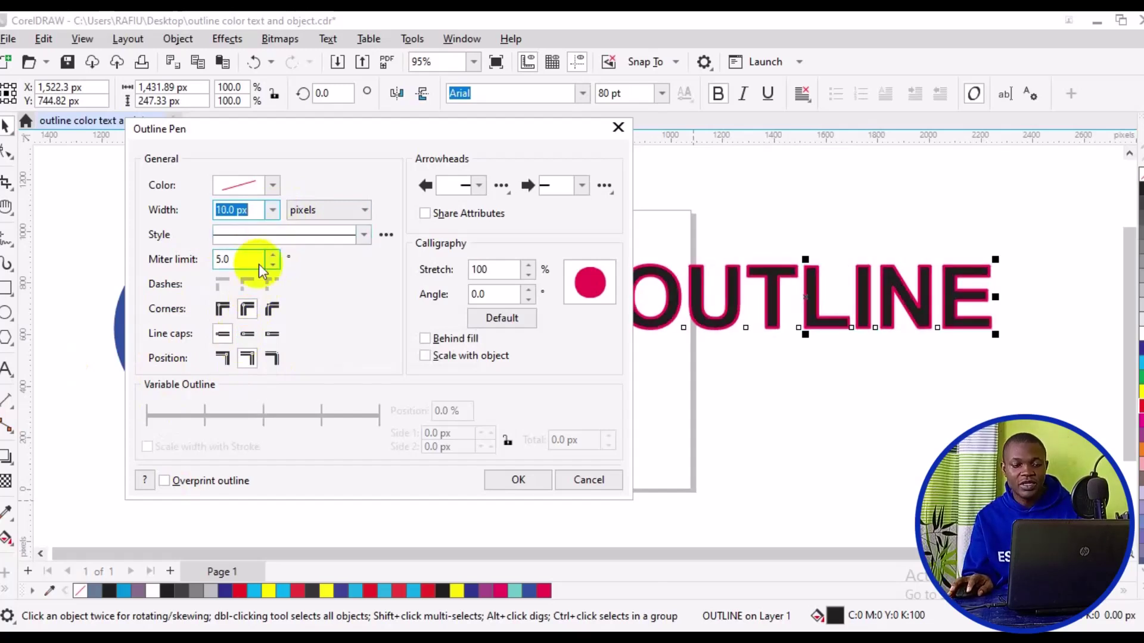
left_click(273, 211)
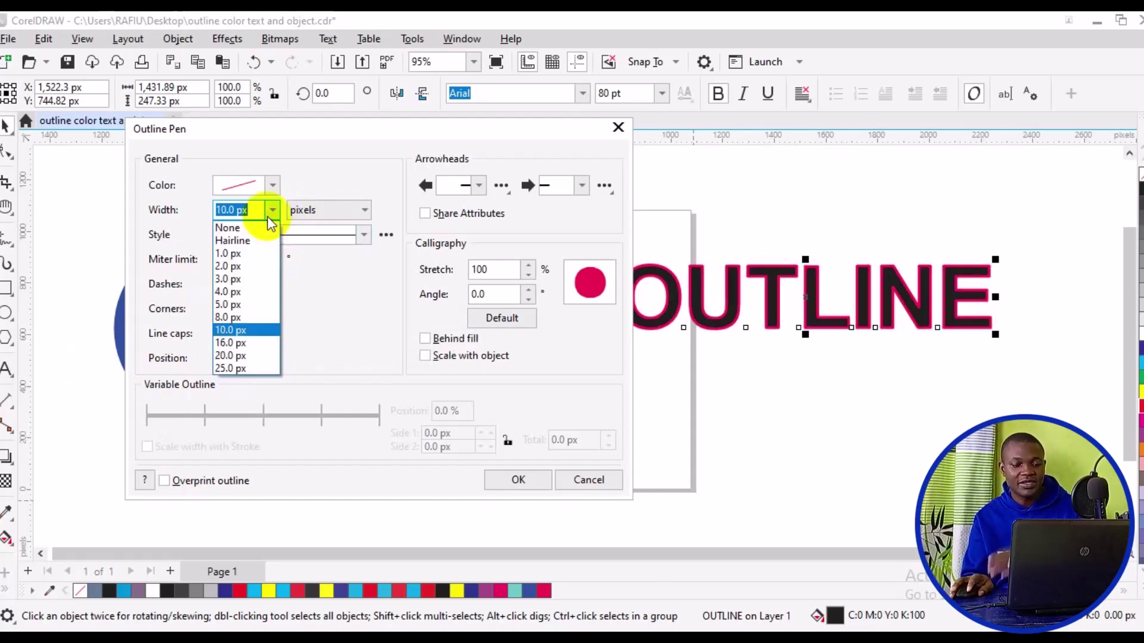
left_click(235, 331)
type("1,5")
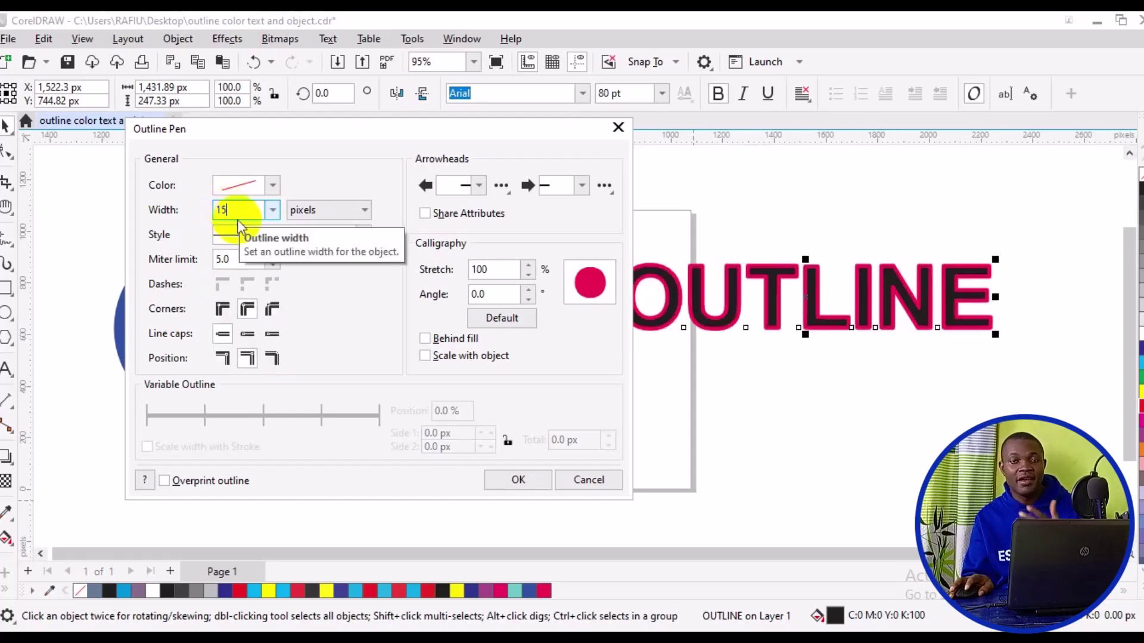
key("Return")
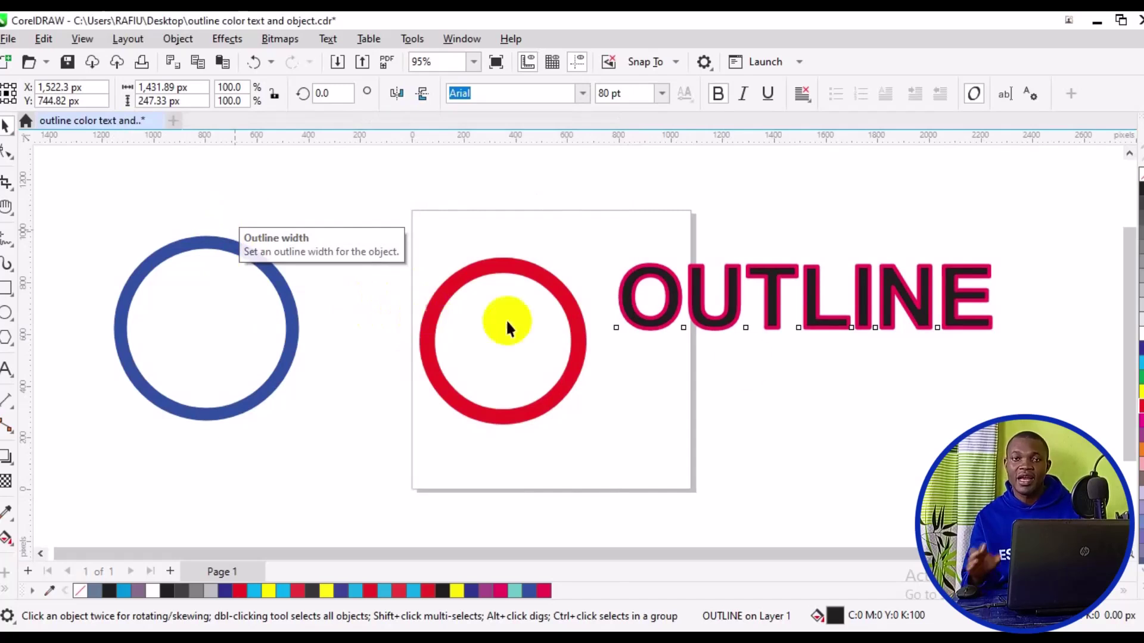